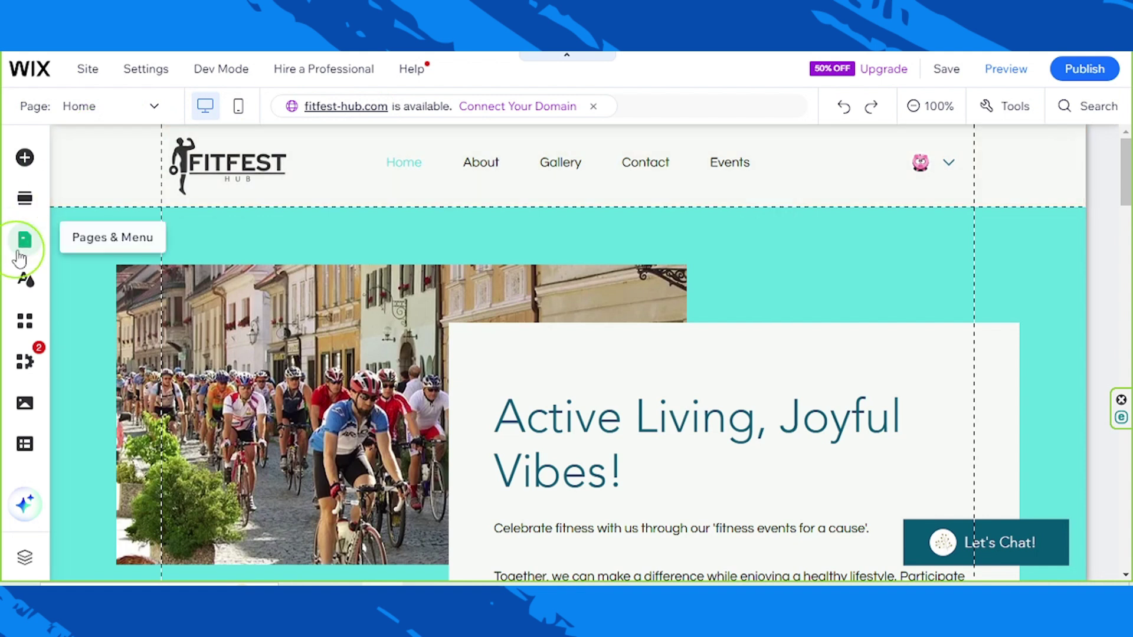
Open the Schedule page from the site's event pages and look over its schedule items
{"action": "left_click", "coordinate": [25, 254]}
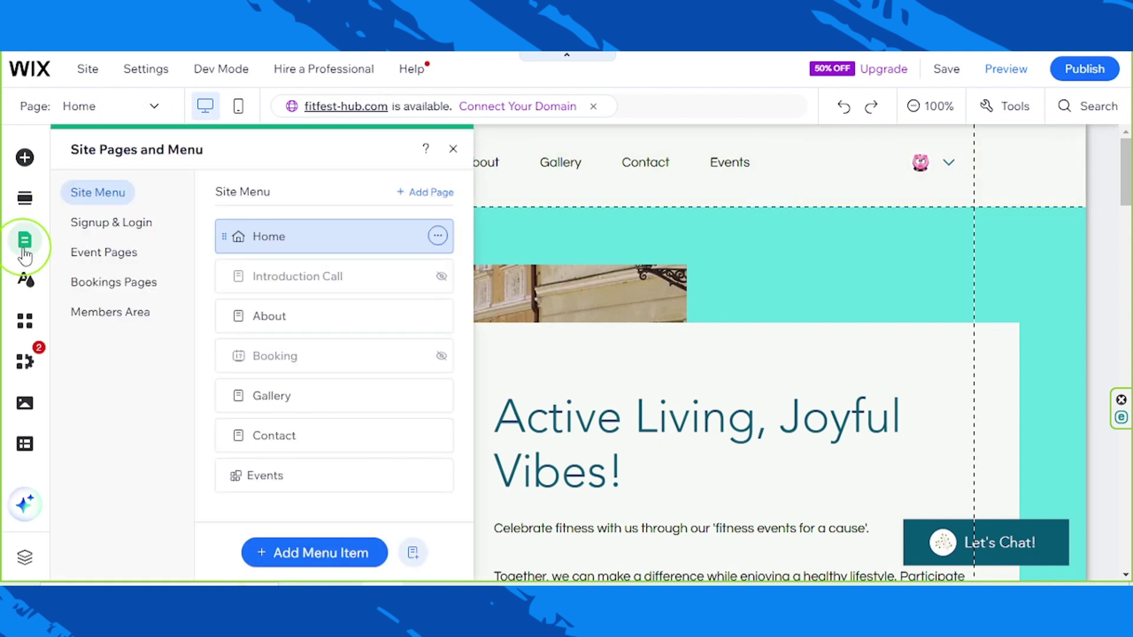
{"action": "left_click", "coordinate": [106, 254]}
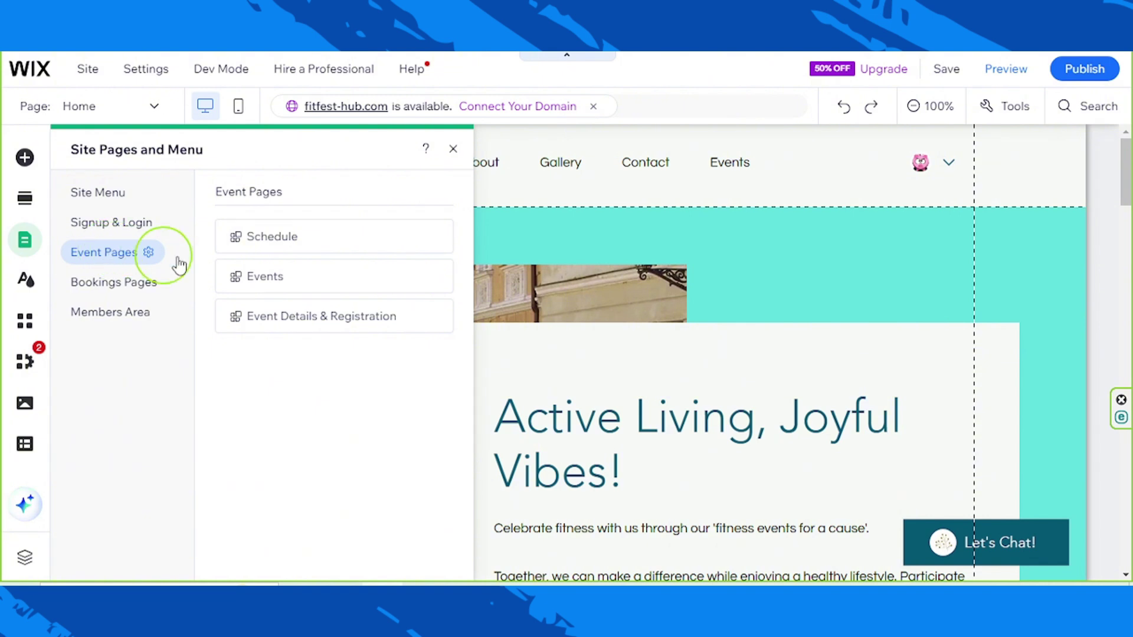
{"action": "left_click", "coordinate": [295, 243]}
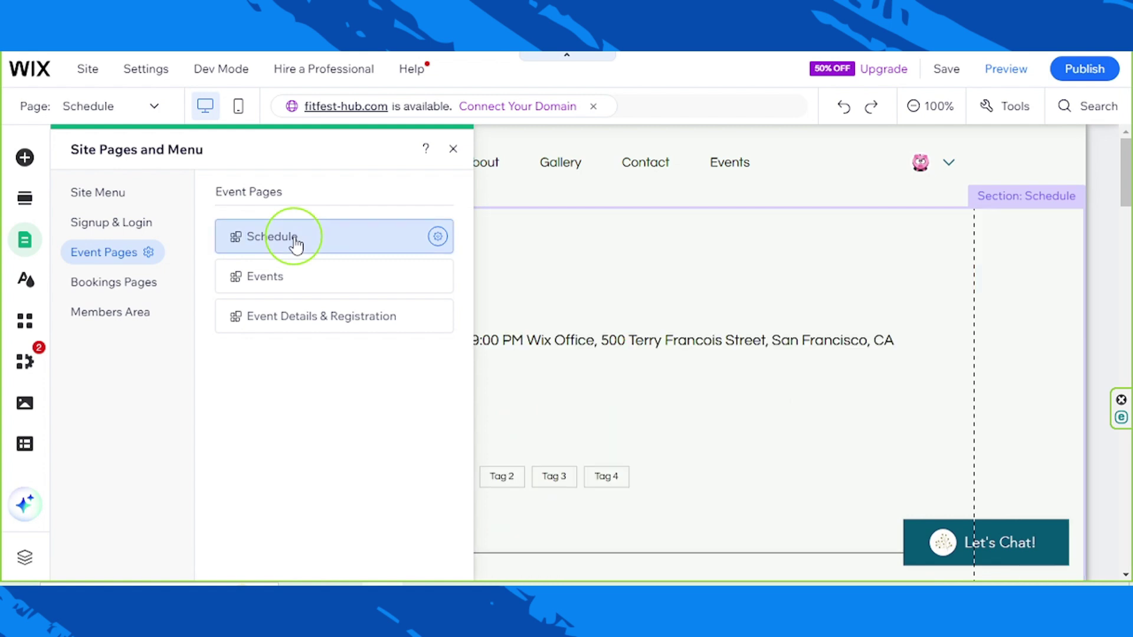
{"action": "left_click", "coordinate": [453, 148]}
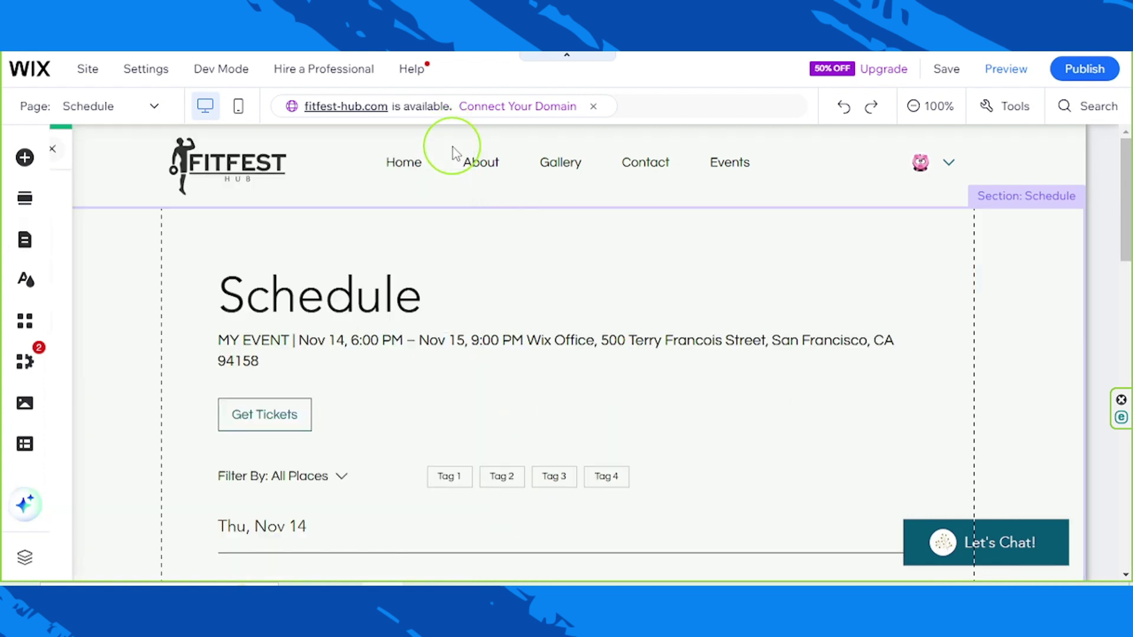
{"action": "scroll", "coordinate": [655, 441], "scroll_direction": "down", "scroll_amount": 2}
{"action": "scroll", "coordinate": [655, 441], "scroll_direction": "down", "scroll_amount": 6}
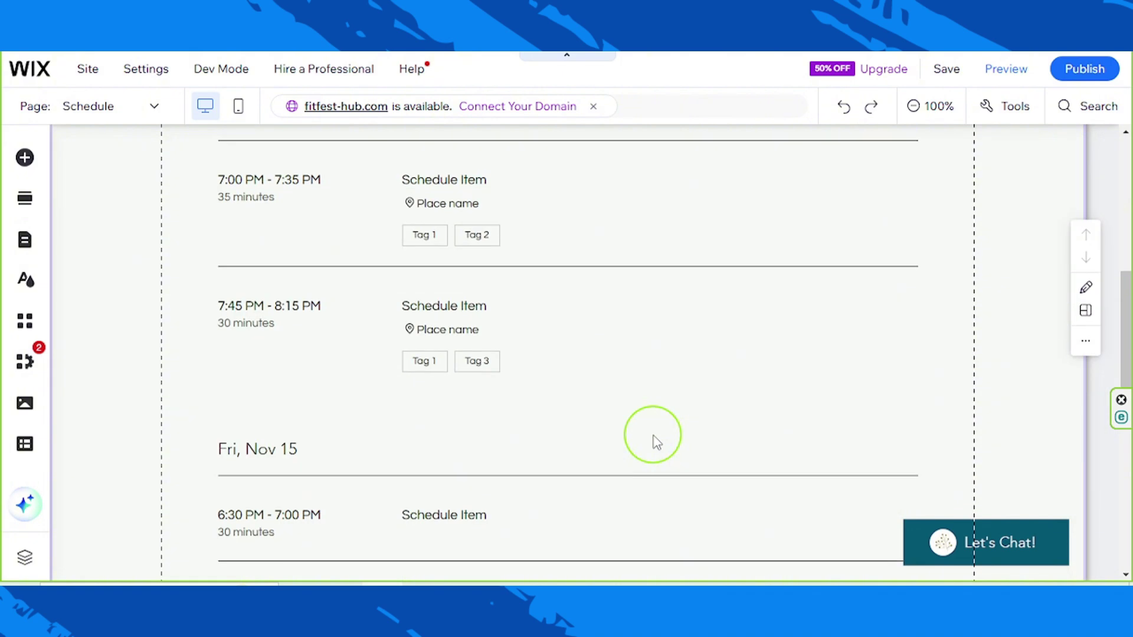
{"action": "scroll", "coordinate": [655, 441], "scroll_direction": "up", "scroll_amount": 8}
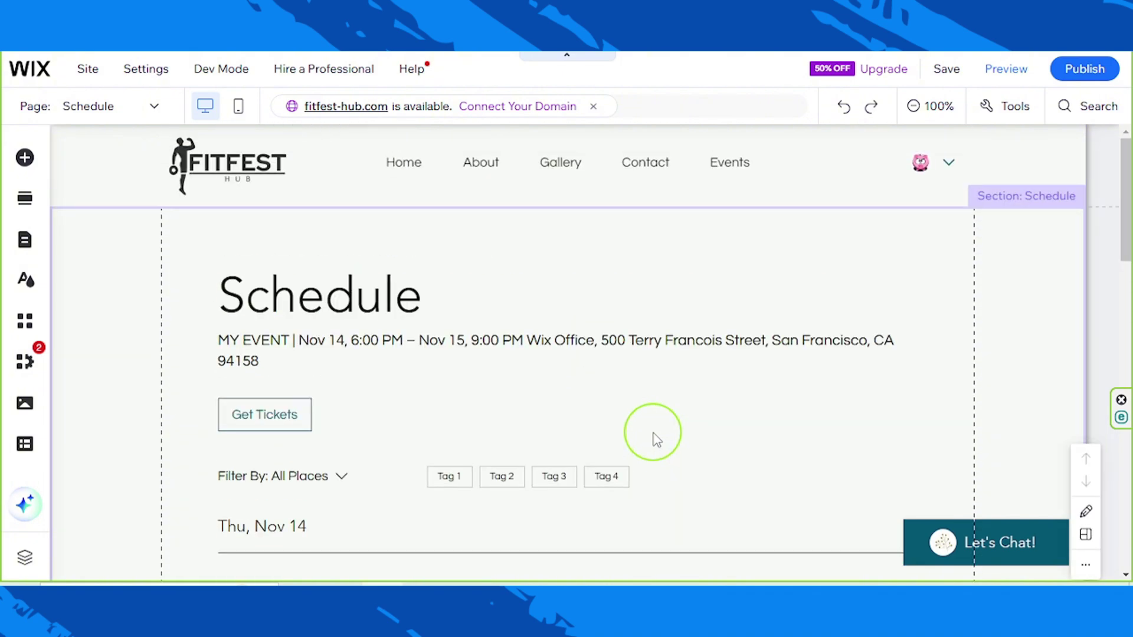
Open event management from the Schedule section and start creating a new event
{"action": "left_click", "coordinate": [725, 338]}
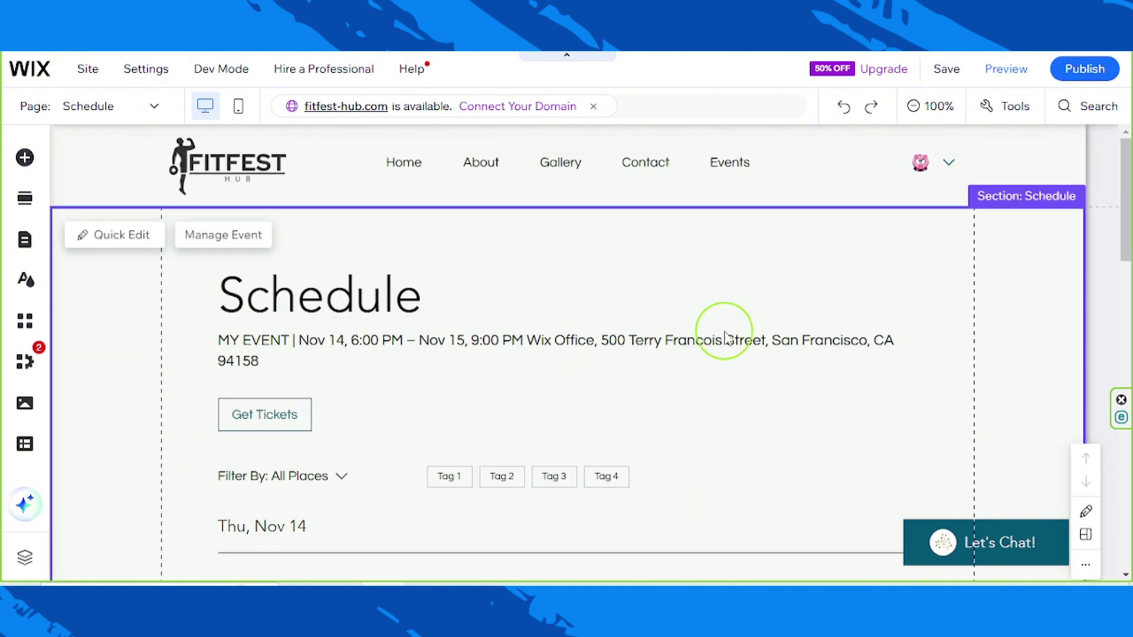
{"action": "left_click", "coordinate": [243, 238]}
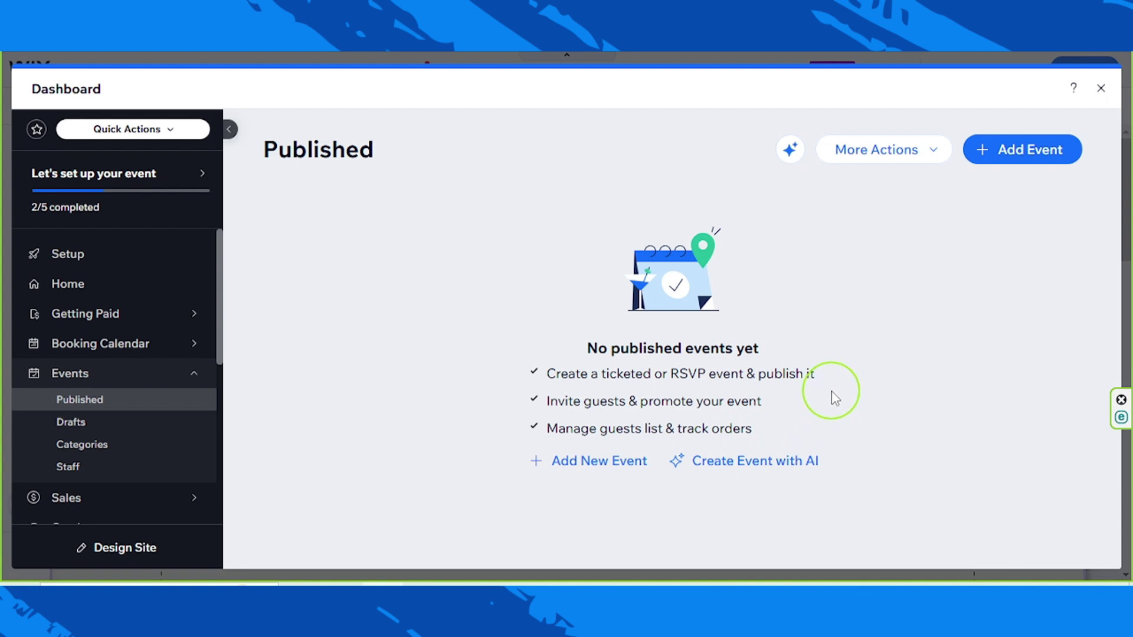
{"action": "left_click", "coordinate": [1028, 158]}
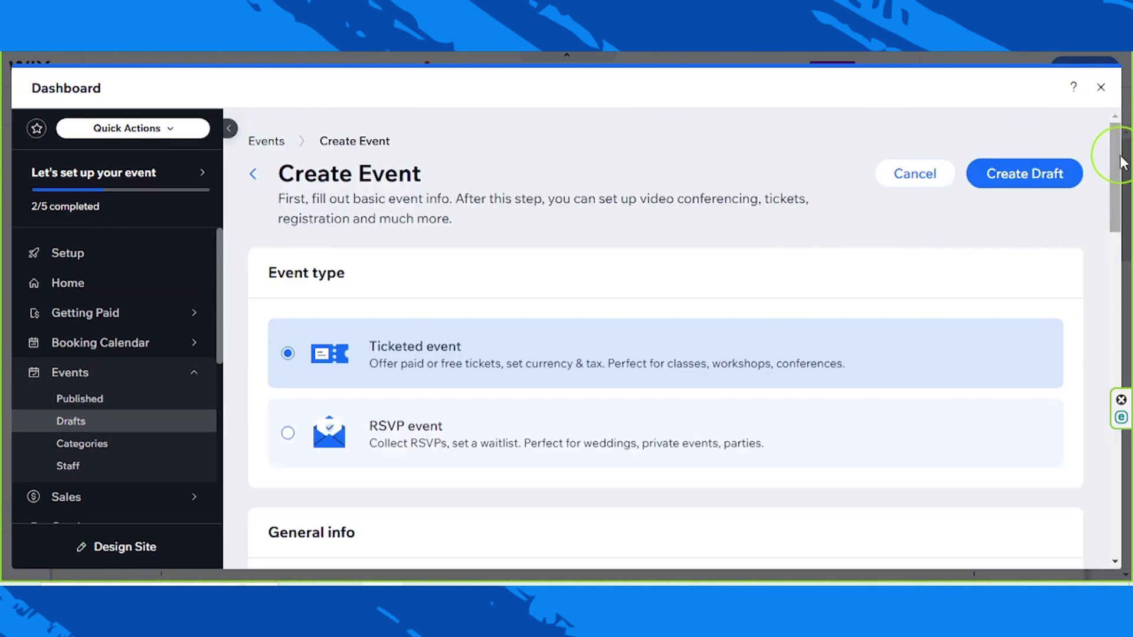
{"action": "scroll", "coordinate": [1121, 162], "scroll_direction": "down", "scroll_amount": 2}
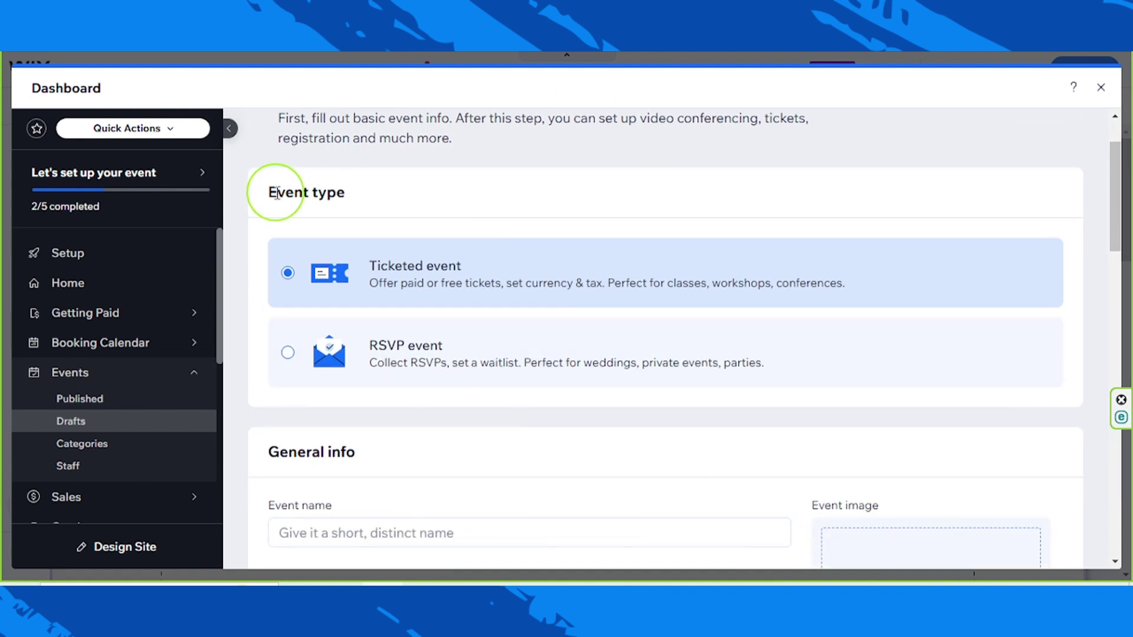
{"action": "left_click_drag", "start_coordinate": [267, 192], "coordinate": [357, 202]}
{"action": "left_click", "coordinate": [417, 210]}
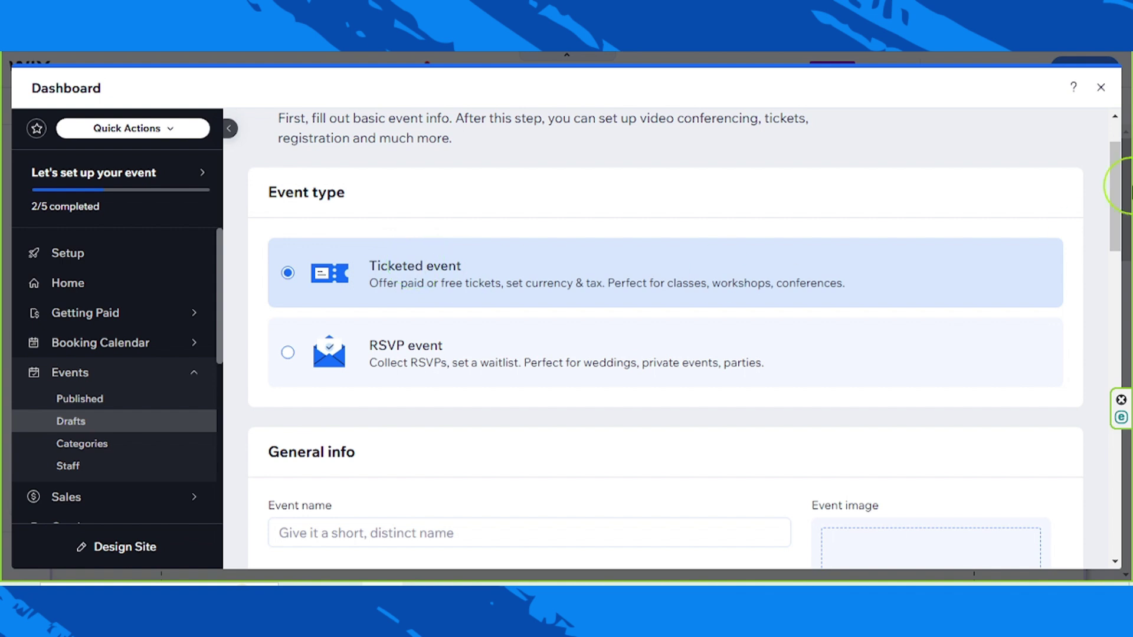
Name the event "FunRun For A Cause" in its general info
{"action": "left_click_drag", "start_coordinate": [1113, 157], "coordinate": [1117, 217]}
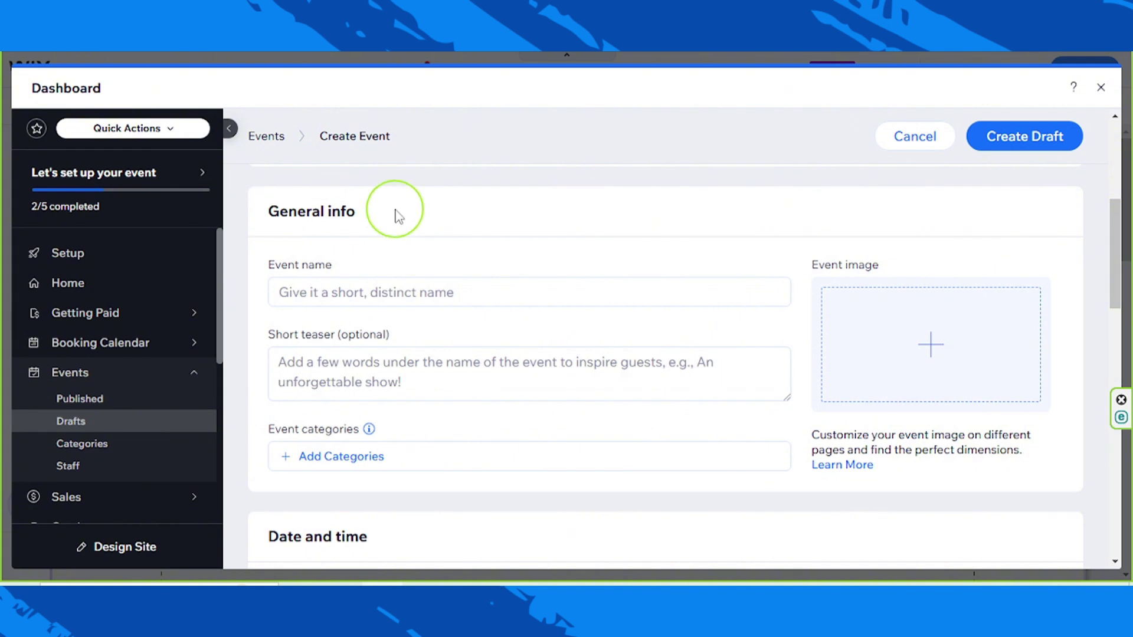
{"action": "left_click", "coordinate": [337, 286]}
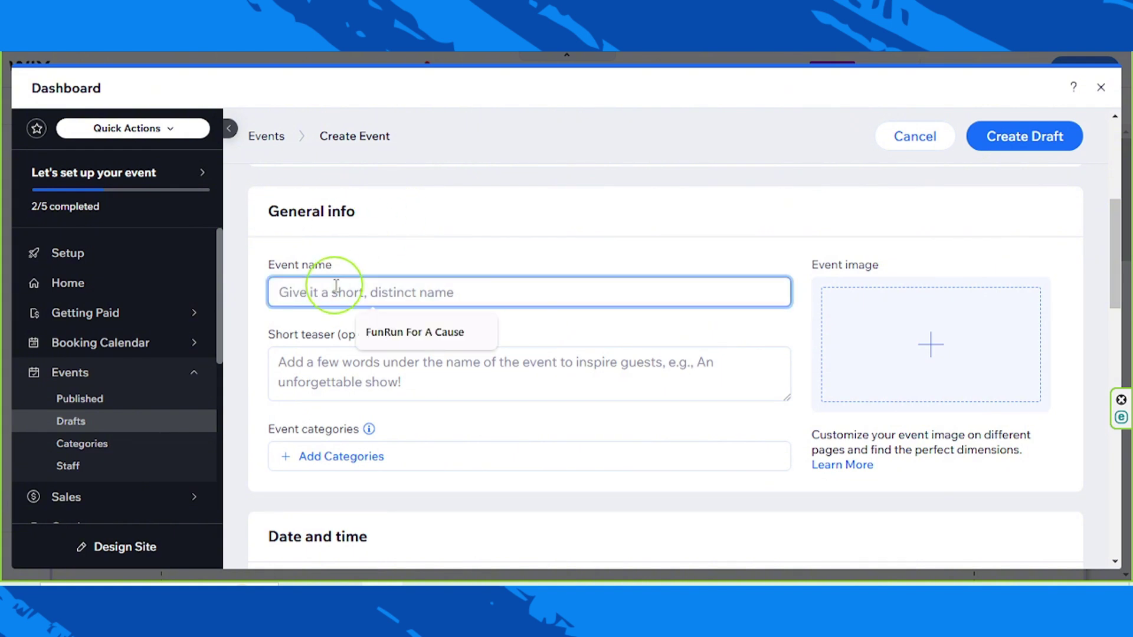
{"action": "type", "text": "FunRun For A Cause"}
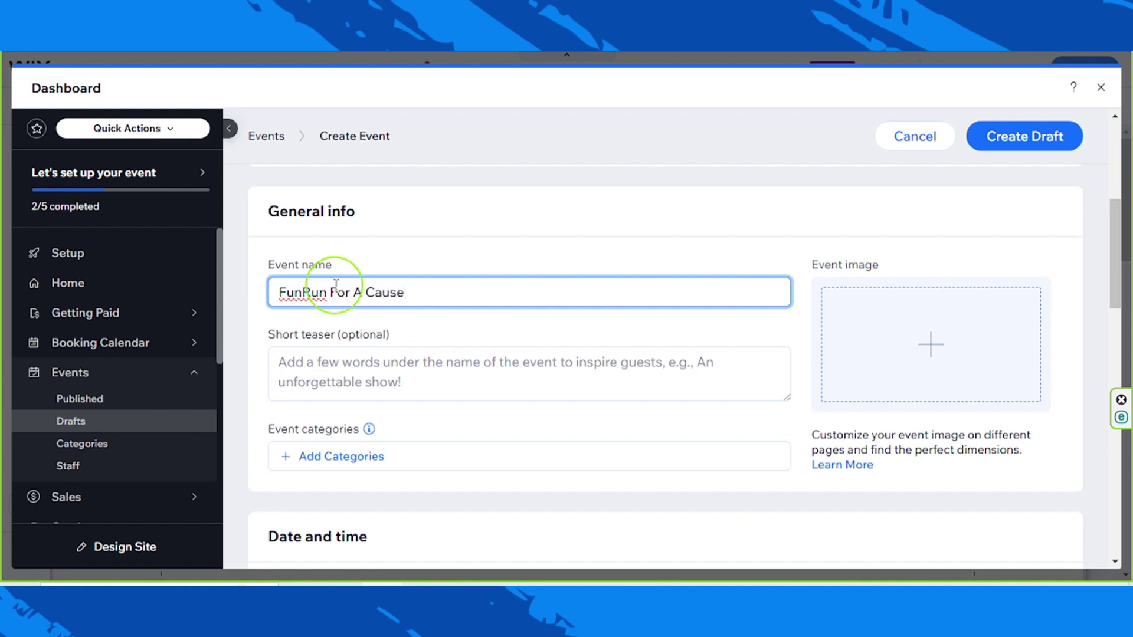
Write "Join us now! Every mile makes a difference!" as the opening line of the event's short teaser
{"action": "left_click", "coordinate": [283, 358]}
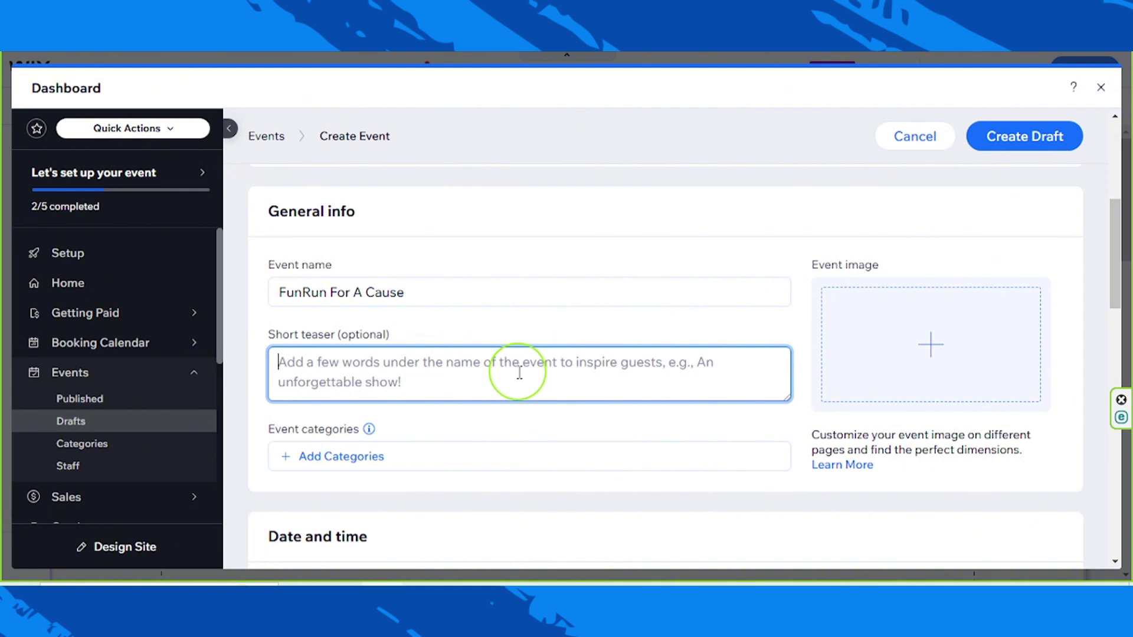
{"action": "type", "text": "Join us for the annuan Run for Hope Mara"}
{"action": "left_click_drag", "start_coordinate": [546, 362], "coordinate": [328, 362]}
{"action": "key", "text": "BackSpace"}
{"action": "type", "text": "now! Every mile makes a difference!"}
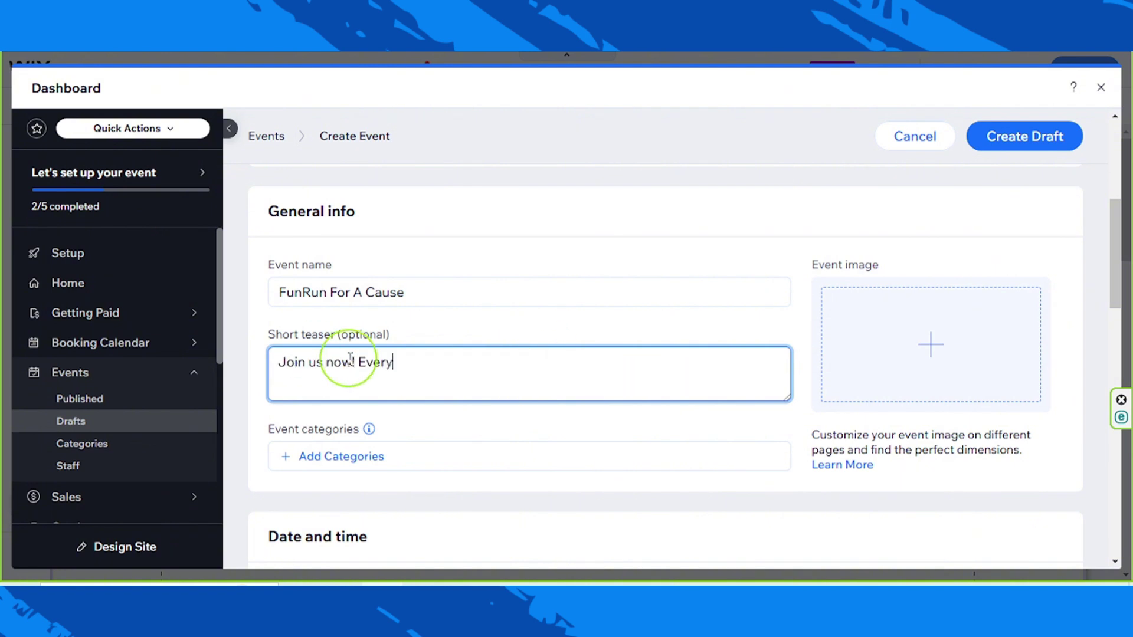
Add a separate teaser paragraph reading "Lace up your running shoes and hit the pavement to support local charities."
{"action": "key", "text": "Return"}
{"action": "key", "text": "Return"}
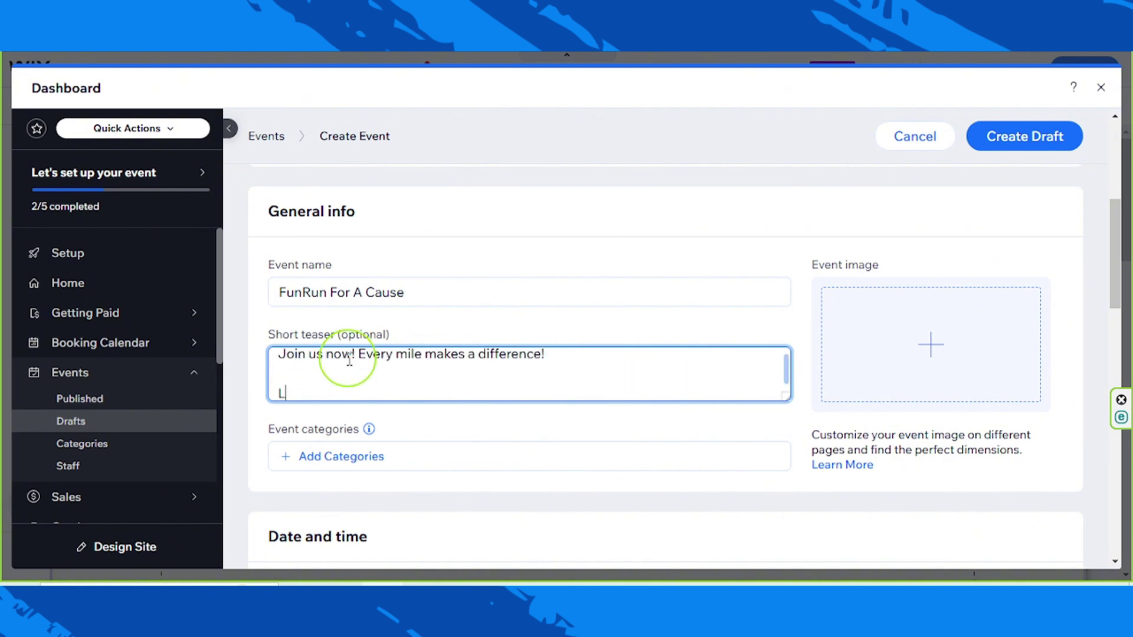
{"action": "type", "text": "Lace up your running shoes and hit the pavement to support local charities."}
Add the closing teaser paragraph "Participants of all levels are welcome, with a full marathon, half marathon, and fun run options."
{"action": "key", "text": "Return"}
{"action": "key", "text": "Return"}
{"action": "type", "text": "Participants of all levels a"}
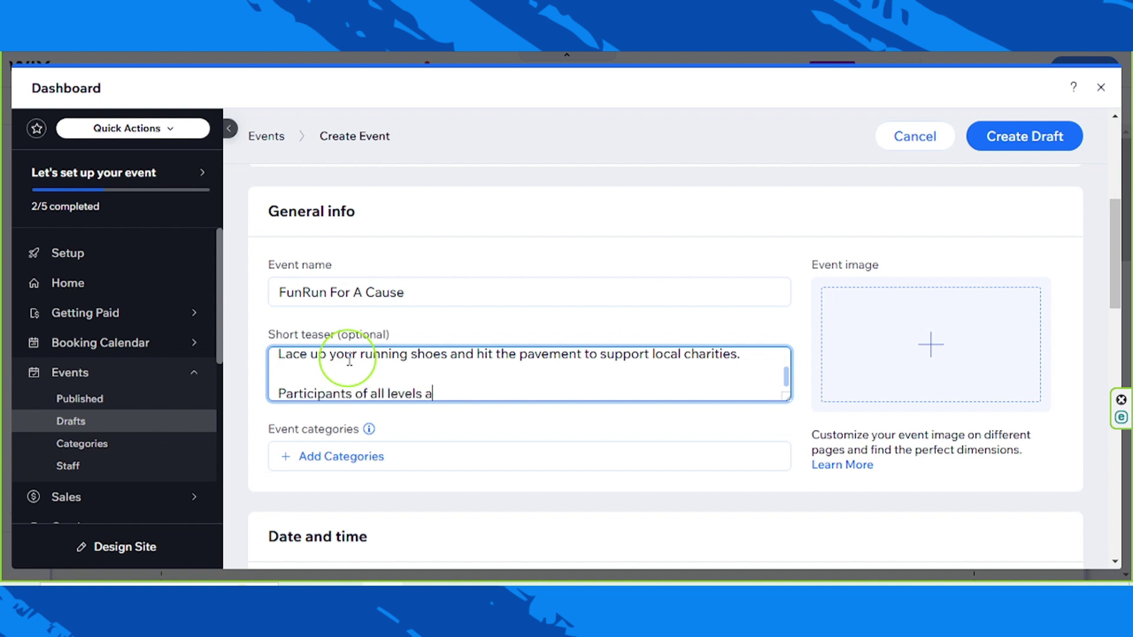
{"action": "type", "text": "re welcome, with a full marathon, half marathon, and fun run options."}
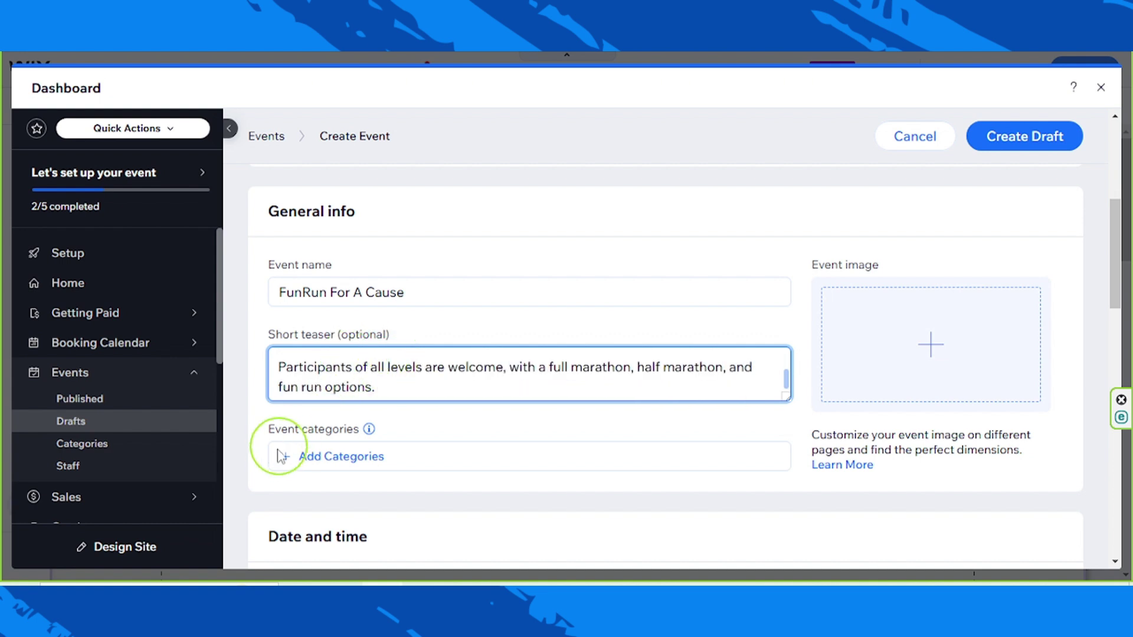
{"action": "left_click_drag", "start_coordinate": [269, 431], "coordinate": [397, 434]}
{"action": "left_click", "coordinate": [400, 429]}
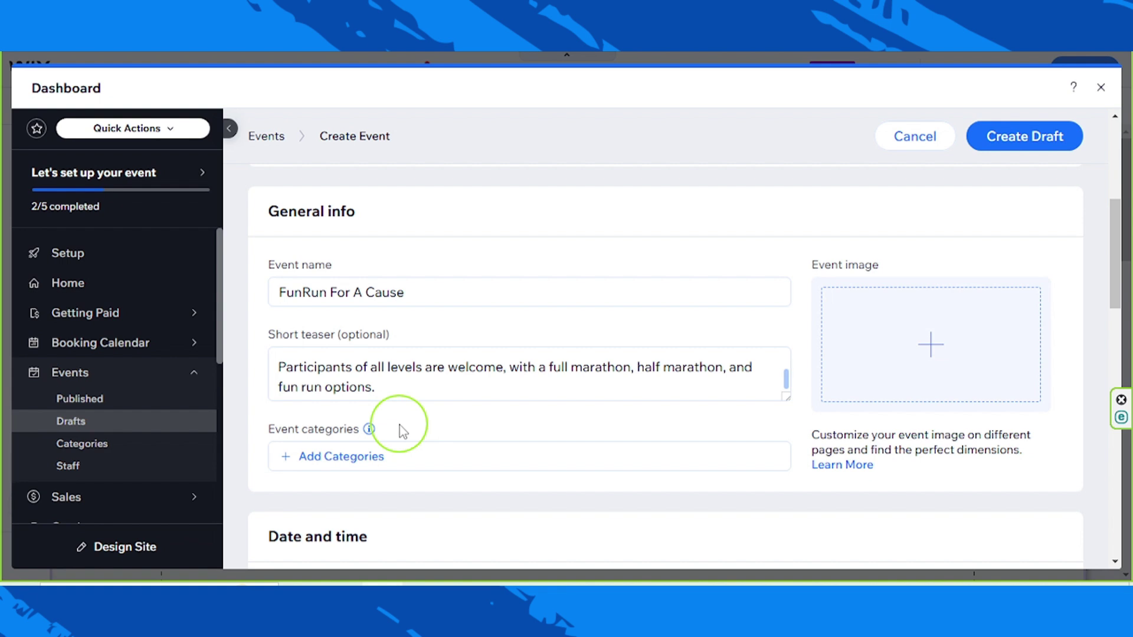
{"action": "mouse_move", "coordinate": [370, 430]}
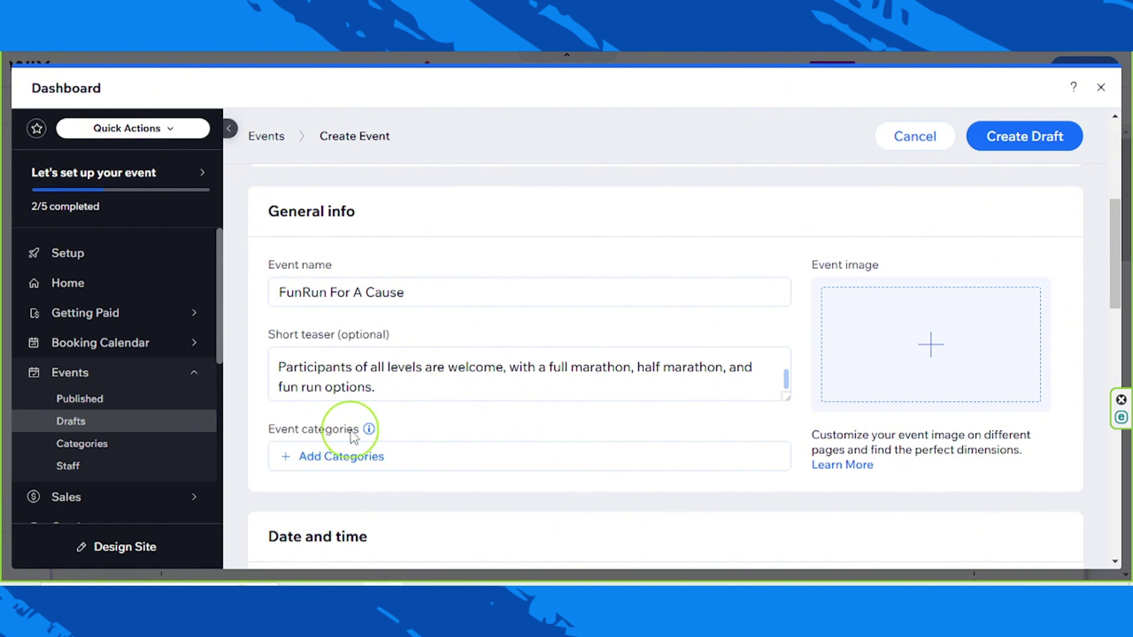
Create a new event category called "Marathon" and assign it to the event
{"action": "scroll", "coordinate": [458, 432], "scroll_direction": "down", "scroll_amount": 3}
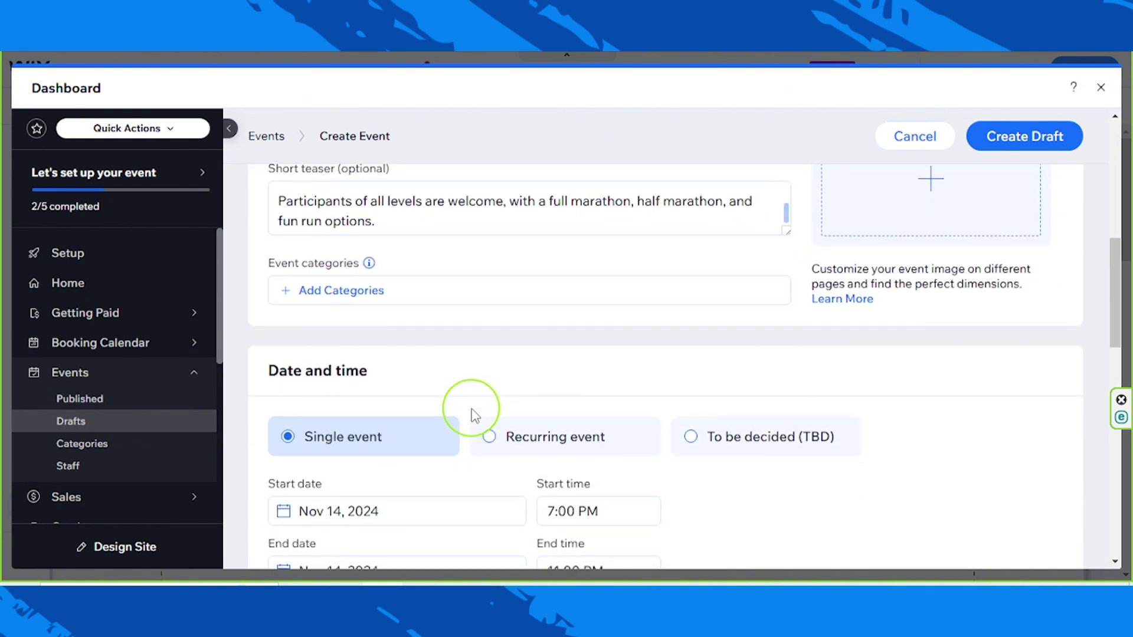
{"action": "scroll", "coordinate": [472, 413], "scroll_direction": "up", "scroll_amount": 2}
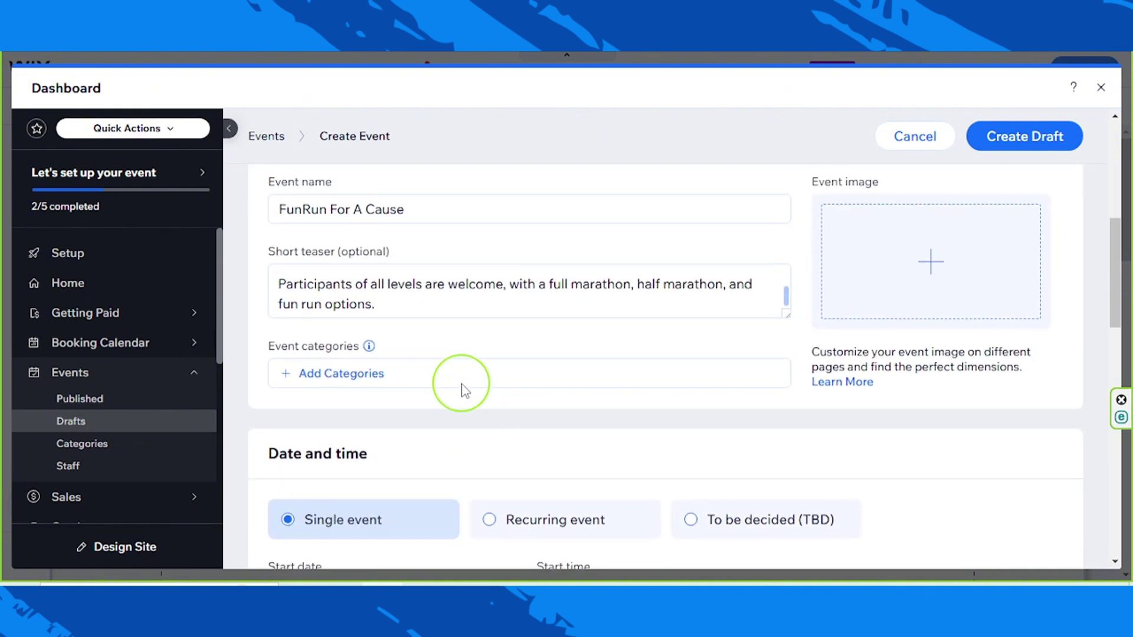
{"action": "left_click", "coordinate": [322, 377]}
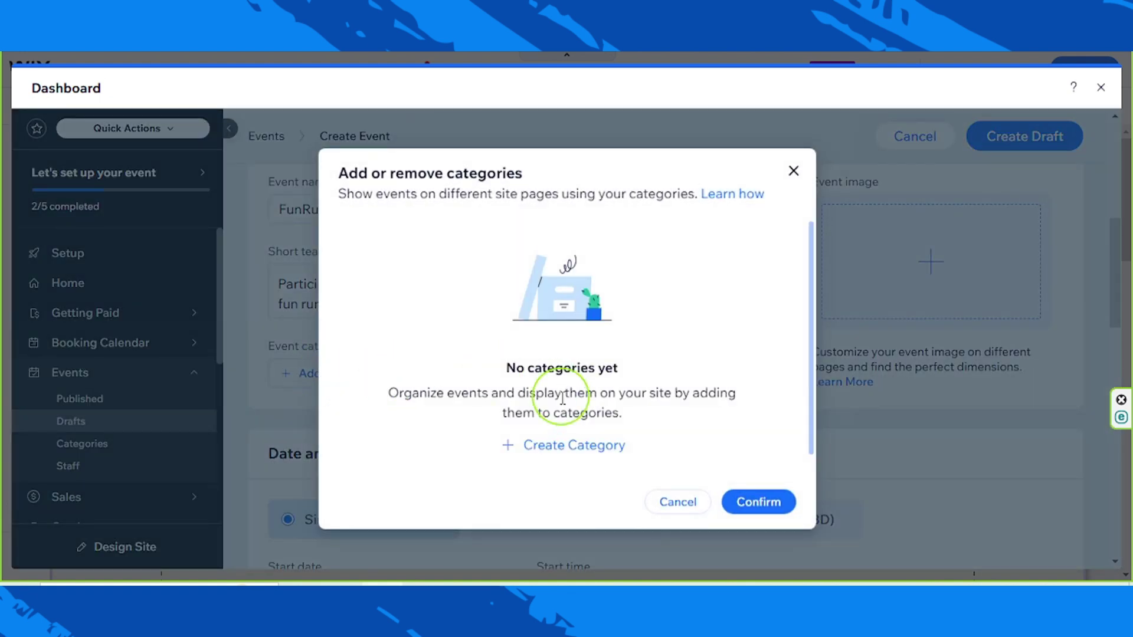
{"action": "left_click", "coordinate": [561, 447]}
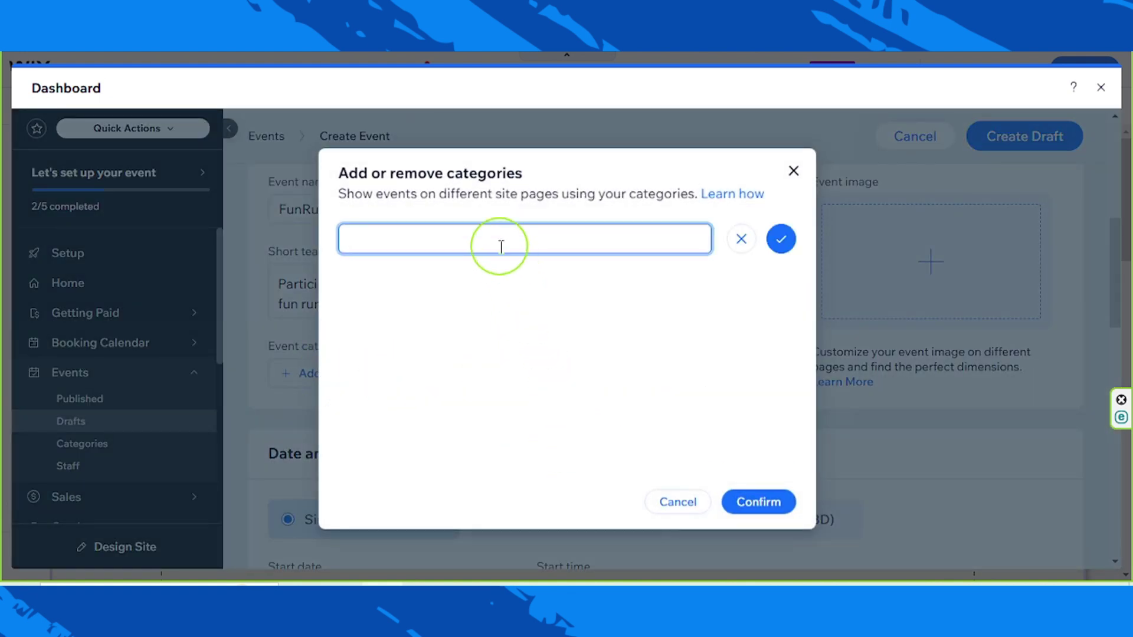
{"action": "type", "text": "Marathon"}
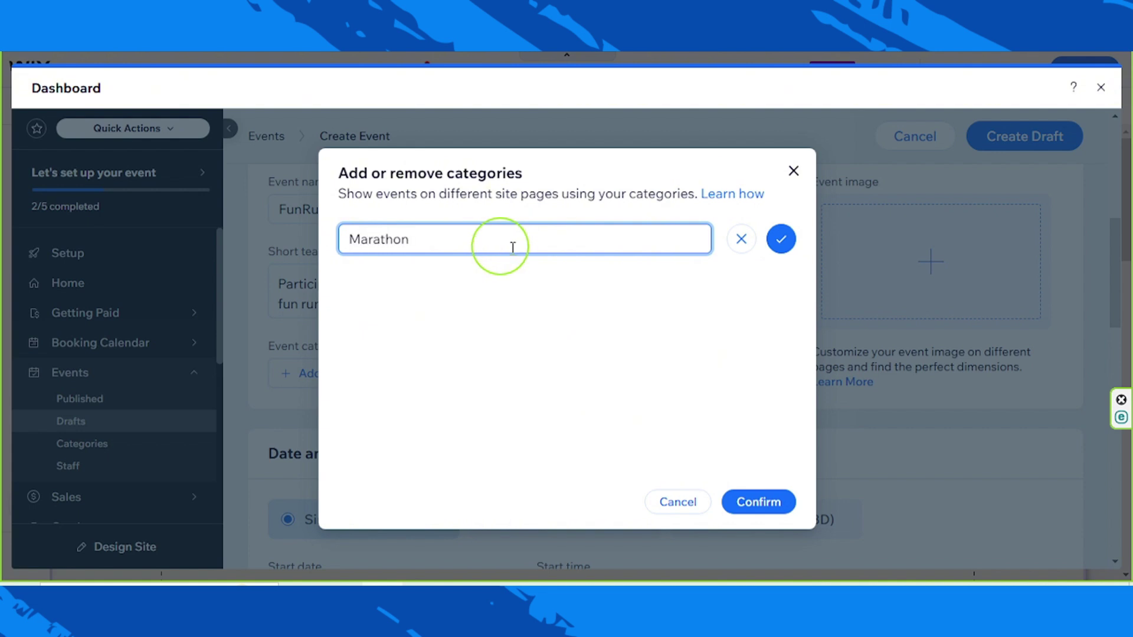
{"action": "left_click", "coordinate": [781, 239]}
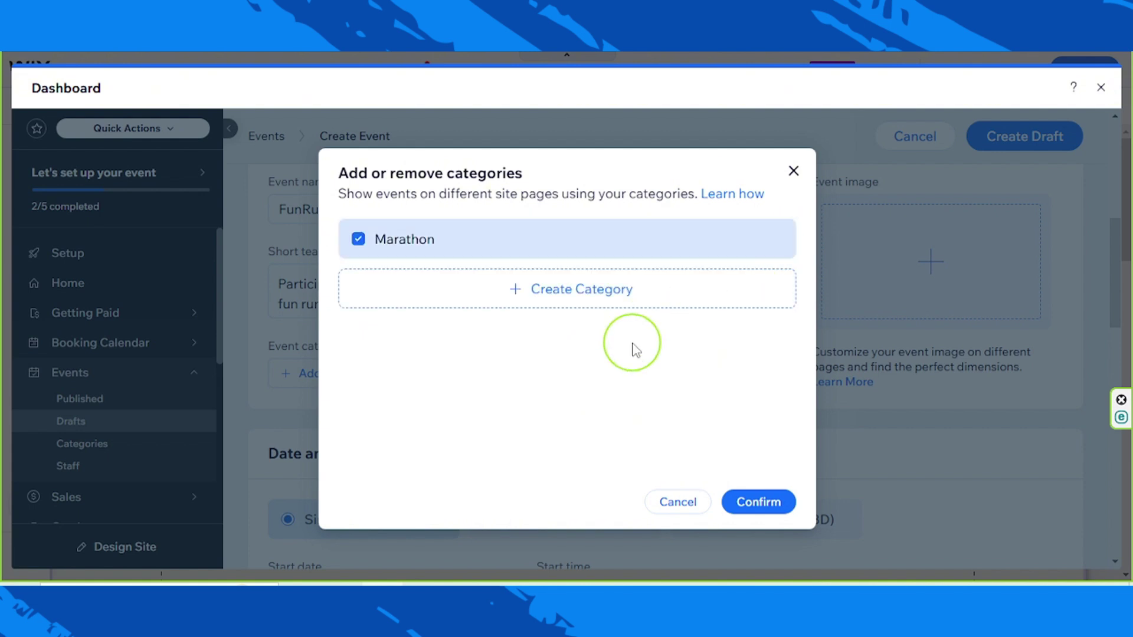
{"action": "left_click", "coordinate": [764, 503]}
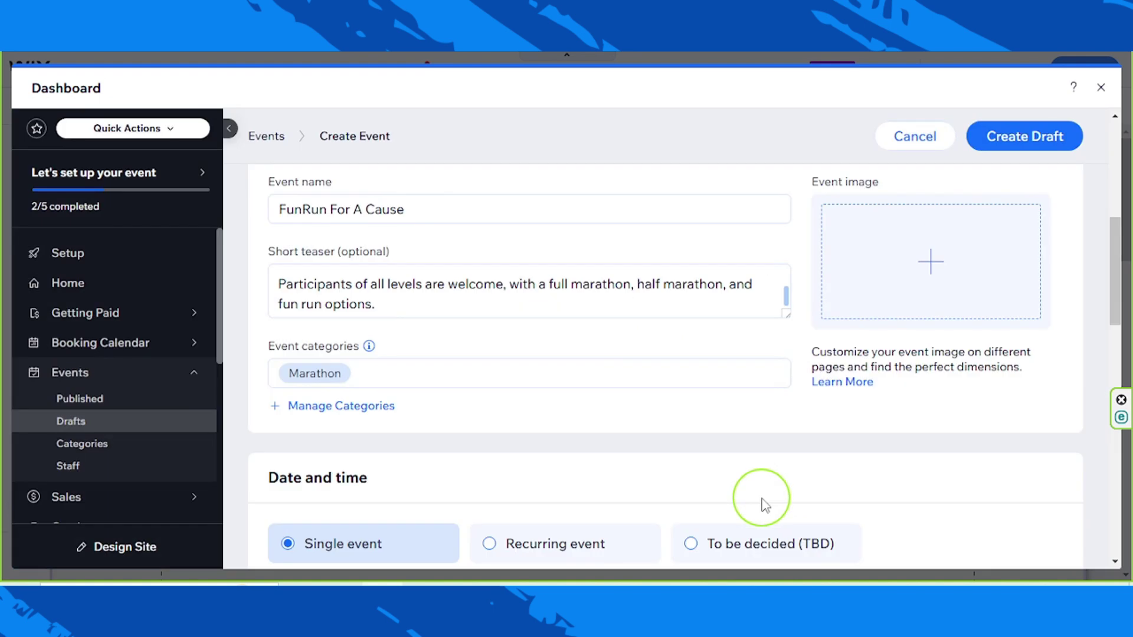
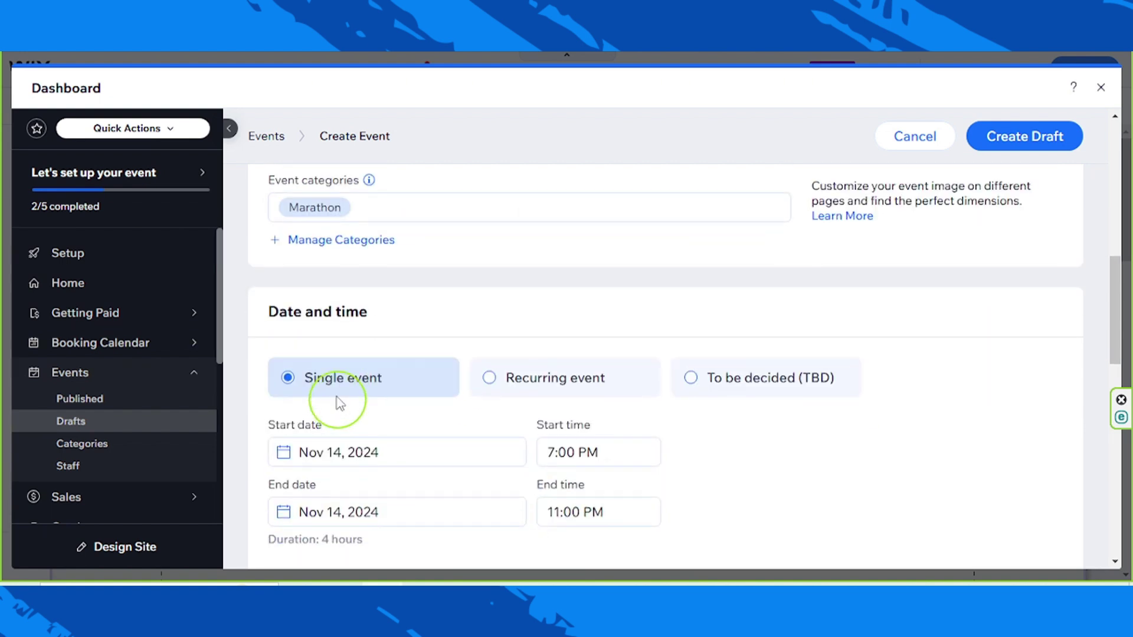
Set the single event's start date to Nov 30, 2024
{"action": "left_click_drag", "start_coordinate": [269, 228], "coordinate": [399, 230]}
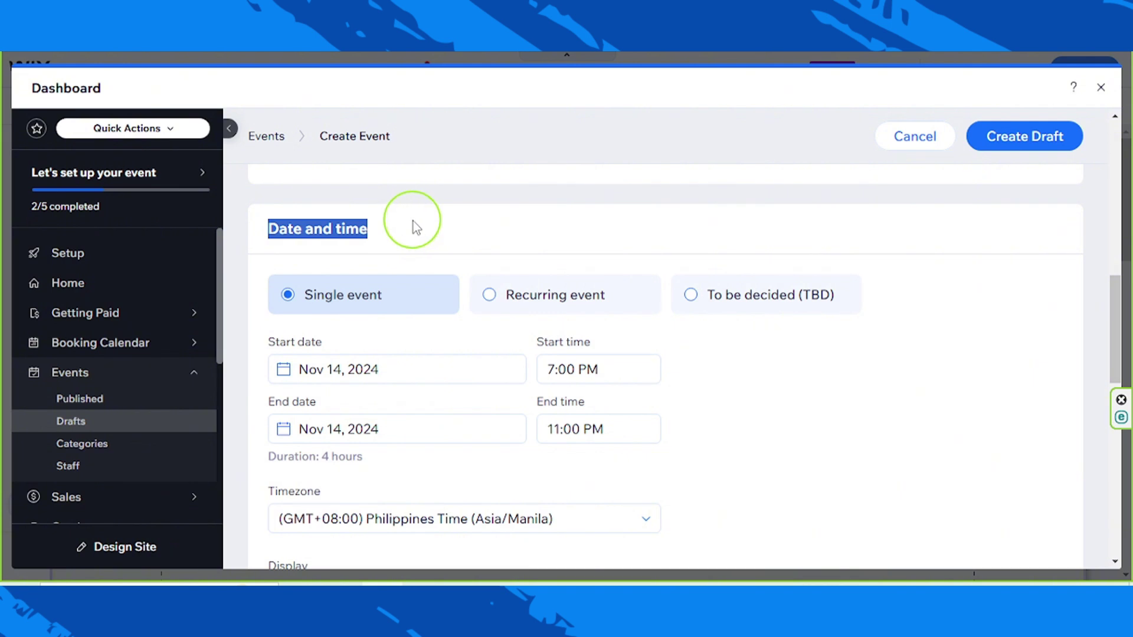
{"action": "left_click", "coordinate": [382, 246]}
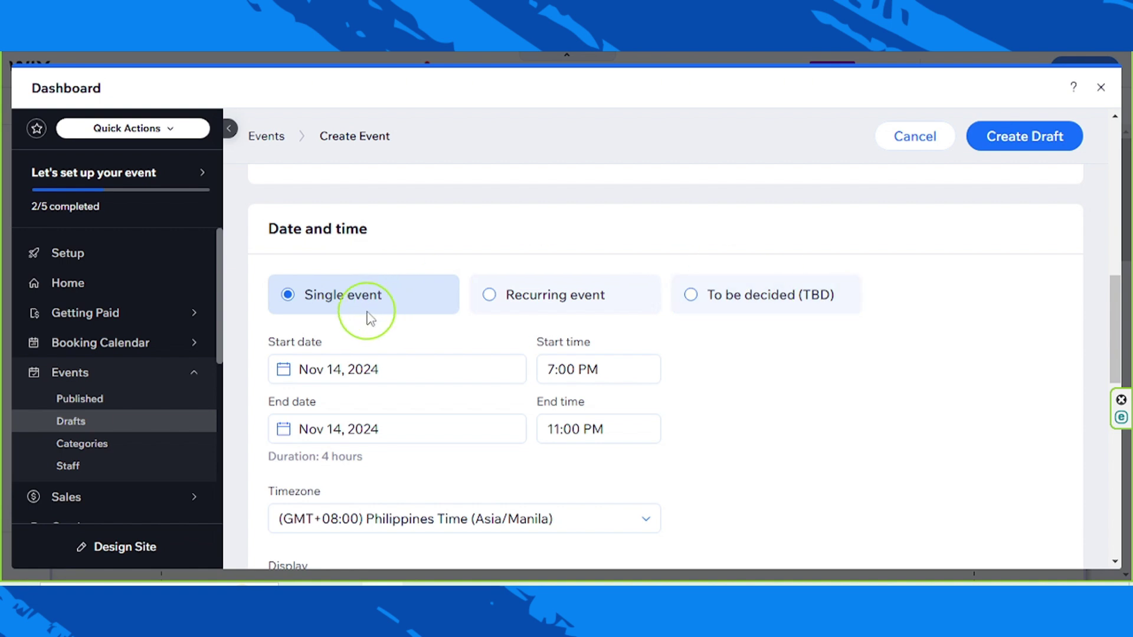
{"action": "scroll", "coordinate": [376, 300], "scroll_direction": "down", "scroll_amount": 2}
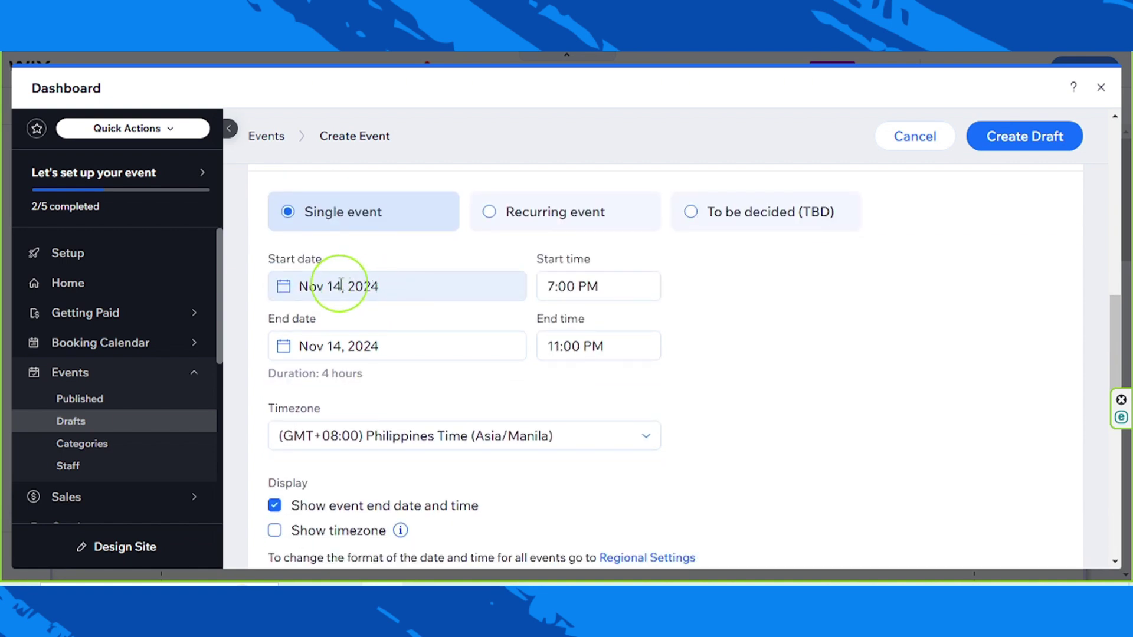
{"action": "left_click", "coordinate": [341, 285]}
{"action": "double_click", "coordinate": [332, 286]}
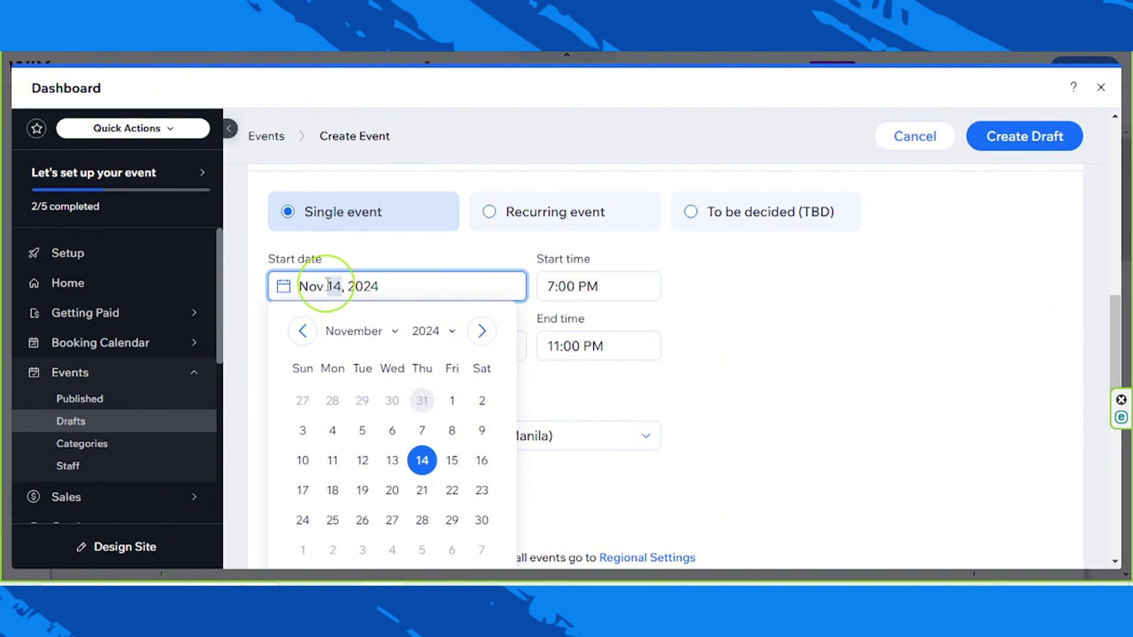
{"action": "type", "text": "30"}
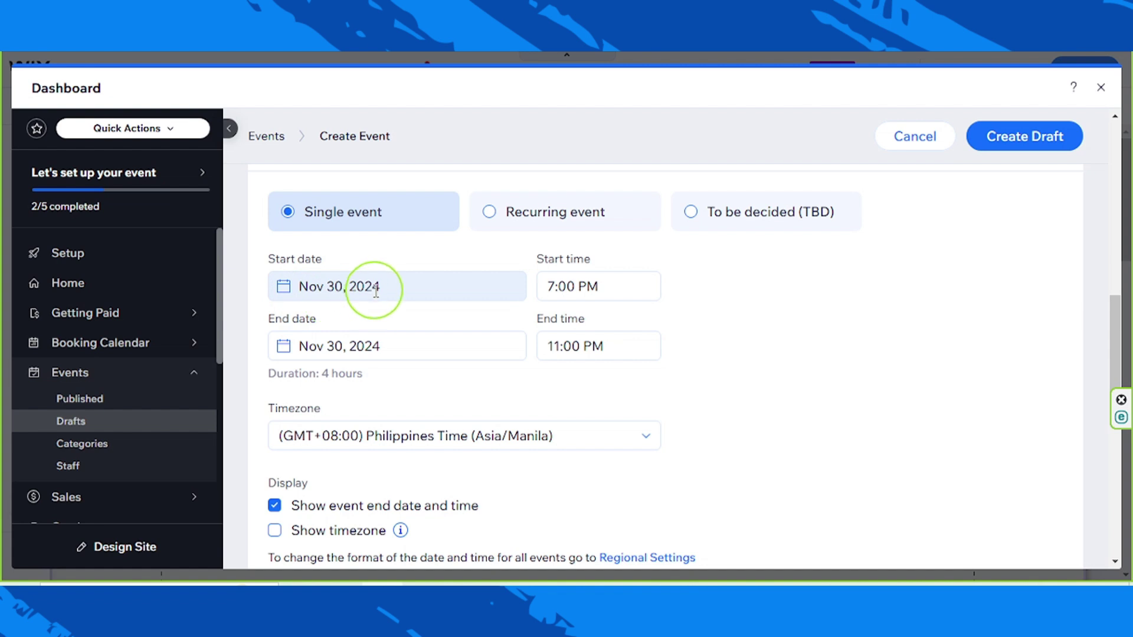
Set the event's start time to 6:00 AM
{"action": "left_click", "coordinate": [555, 287]}
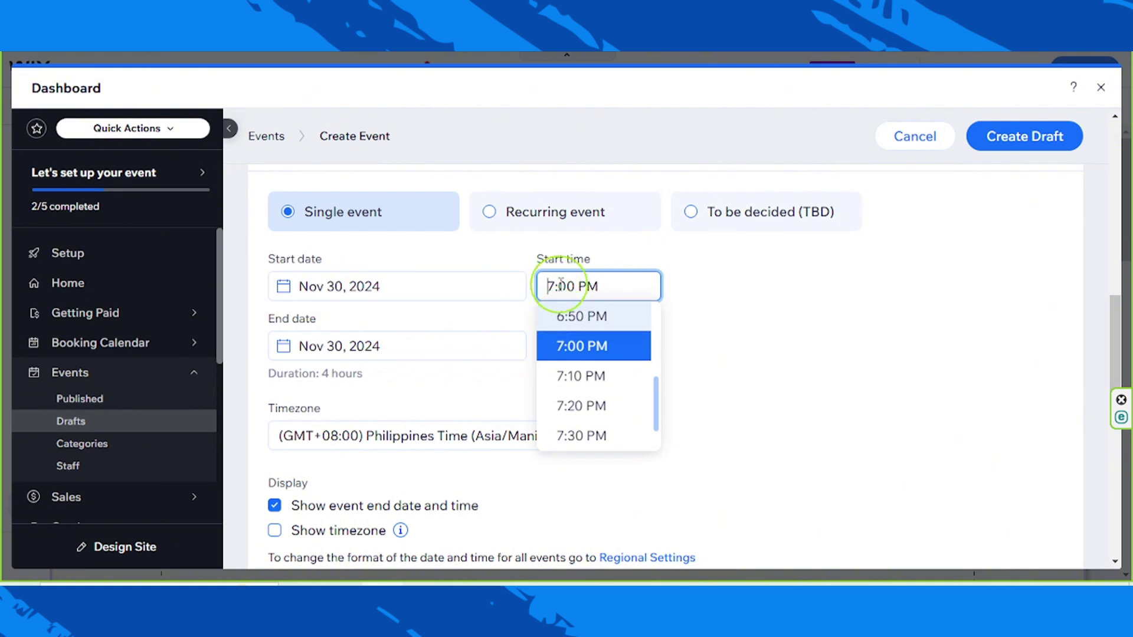
{"action": "key", "text": "BackSpace"}
{"action": "type", "text": "6"}
{"action": "key", "text": "End"}
{"action": "key", "text": "BackSpace"}
{"action": "key", "text": "BackSpace"}
{"action": "type", "text": "AM"}
{"action": "key", "text": "Return"}
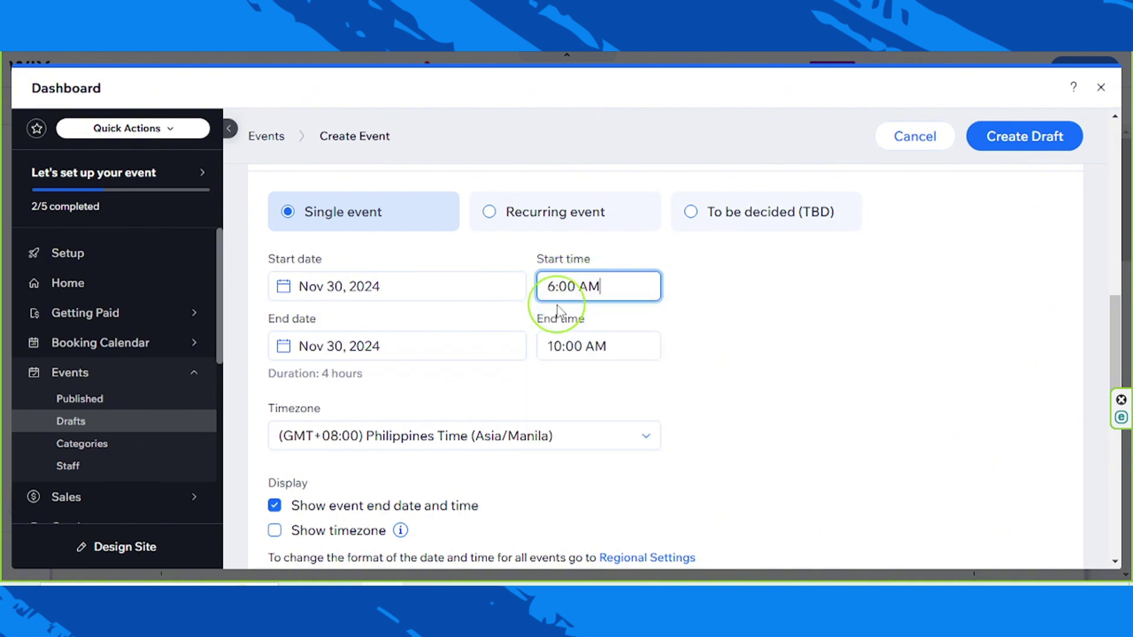
Set the event's end time to 6:00 PM on the same date
{"action": "left_click", "coordinate": [642, 346]}
{"action": "left_click", "coordinate": [562, 345]}
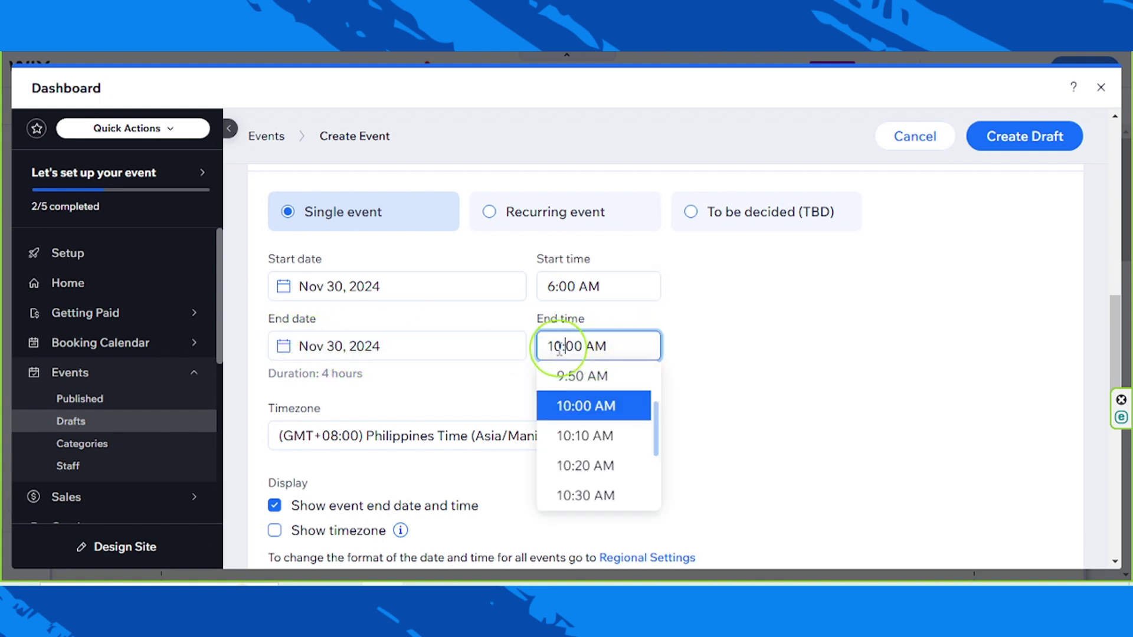
{"action": "left_click", "coordinate": [547, 347]}
{"action": "type", "text": "06"}
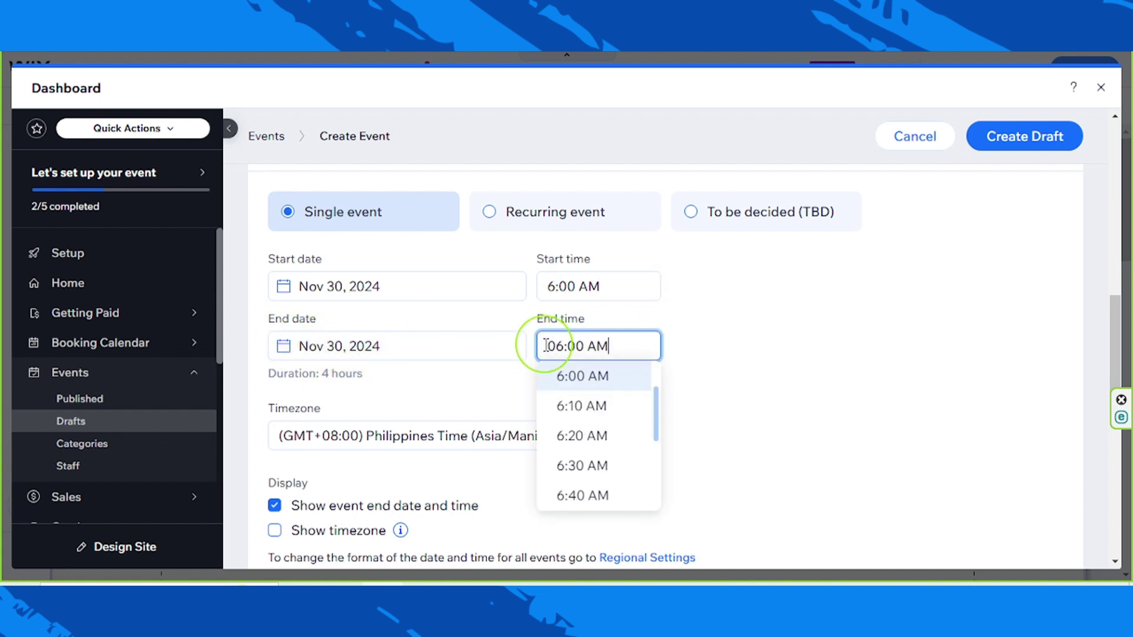
{"action": "left_click", "coordinate": [587, 346]}
{"action": "type", "text": "p"}
{"action": "key", "text": "Return"}
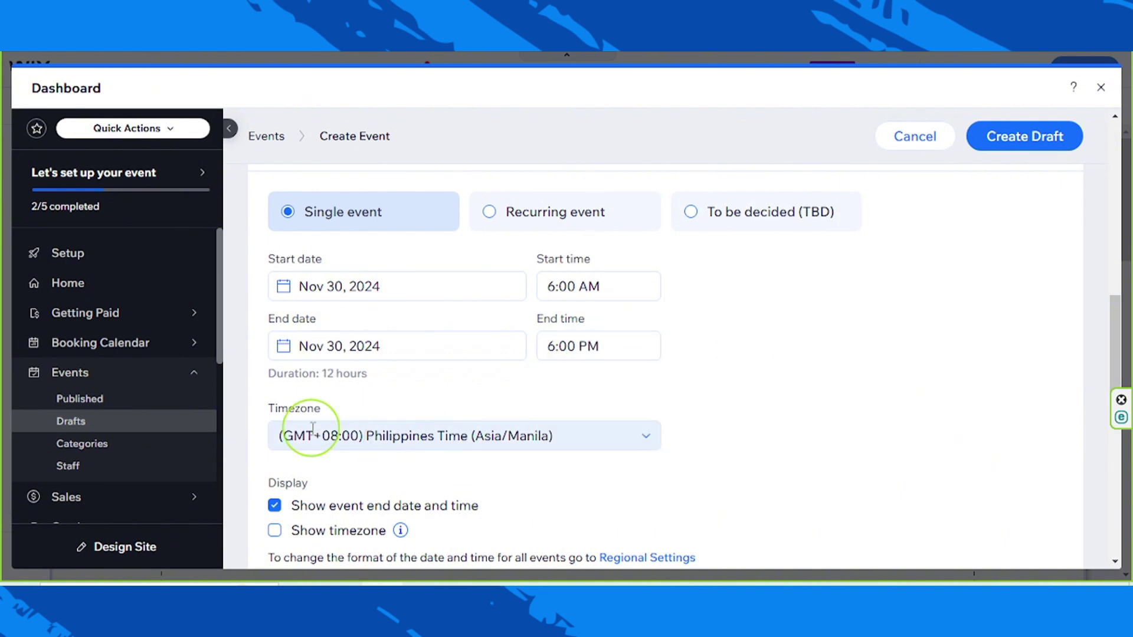
Keep the Philippines (Asia/Manila) timezone and turn on the option to show the timezone for the event
{"action": "scroll", "coordinate": [271, 424], "scroll_direction": "down", "scroll_amount": 2}
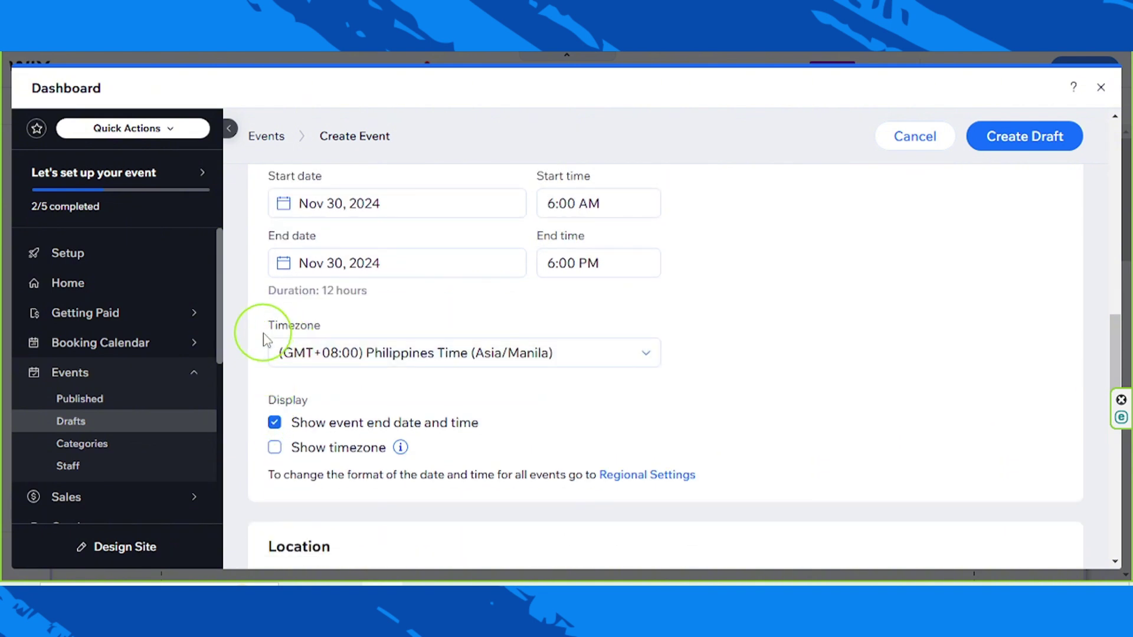
{"action": "left_click", "coordinate": [339, 340]}
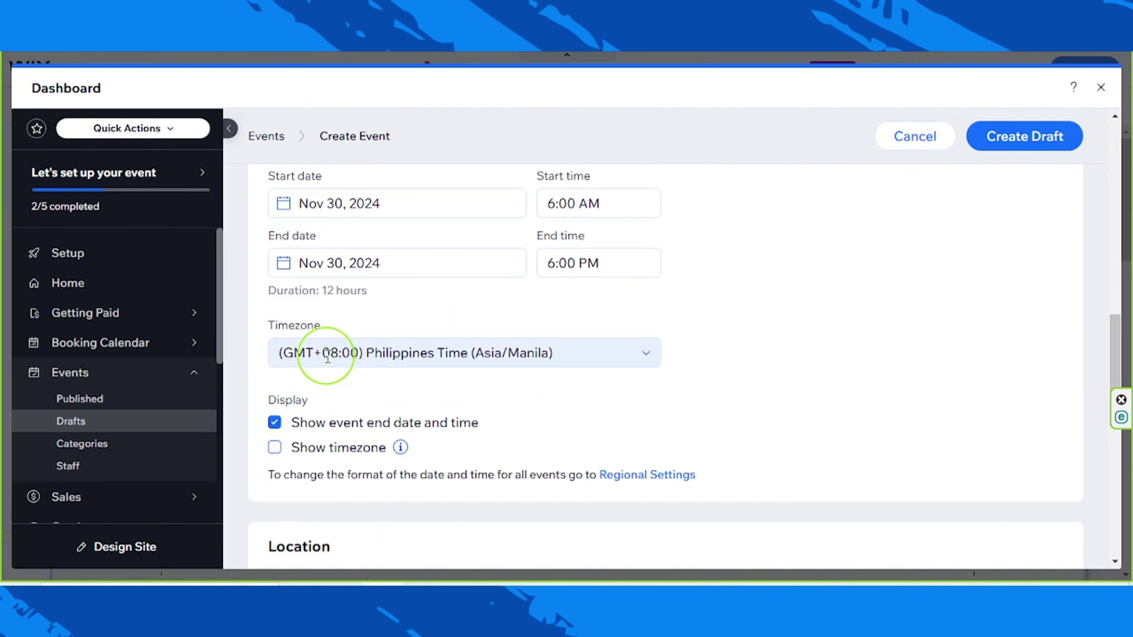
{"action": "left_click", "coordinate": [636, 350]}
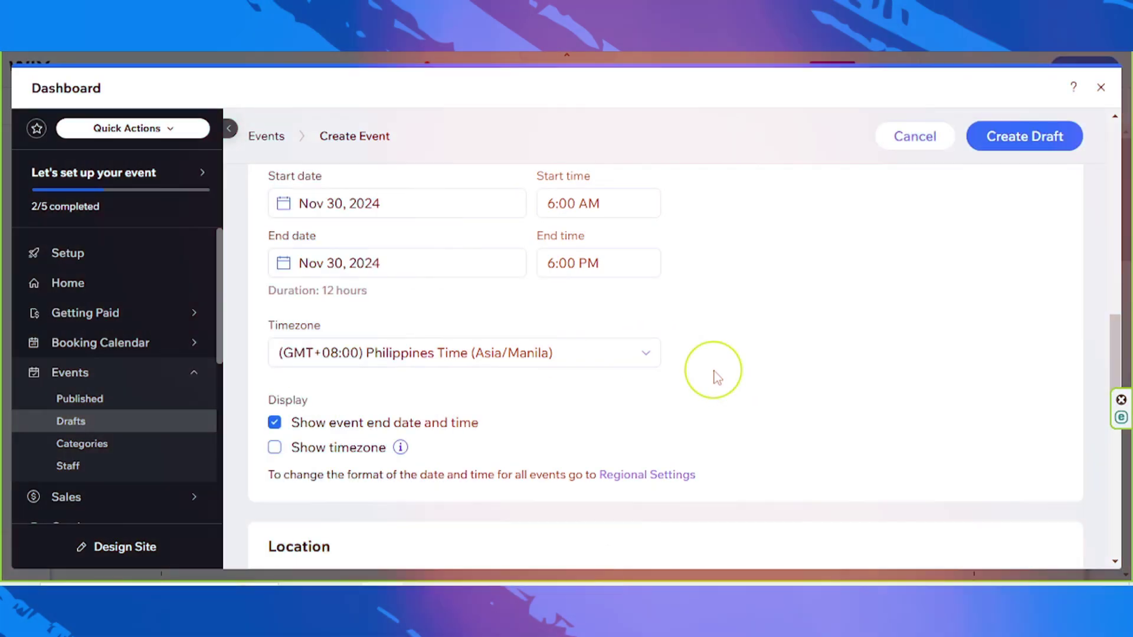
{"action": "scroll", "coordinate": [367, 273], "scroll_direction": "down", "scroll_amount": 2}
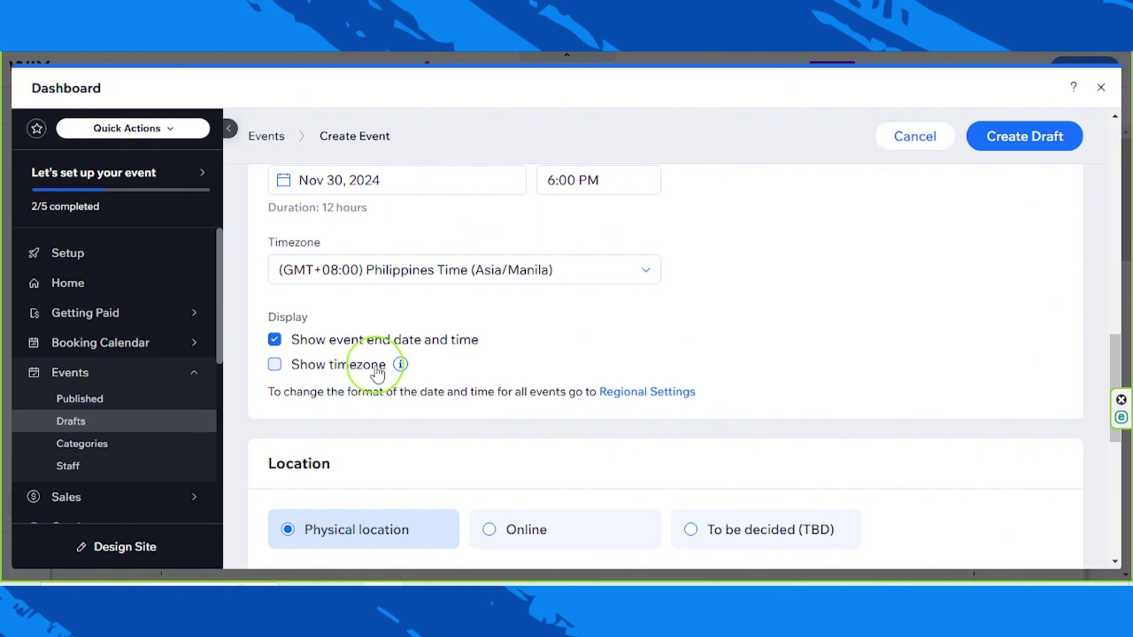
{"action": "left_click", "coordinate": [275, 367]}
{"action": "left_click", "coordinate": [275, 367]}
{"action": "left_click", "coordinate": [272, 367]}
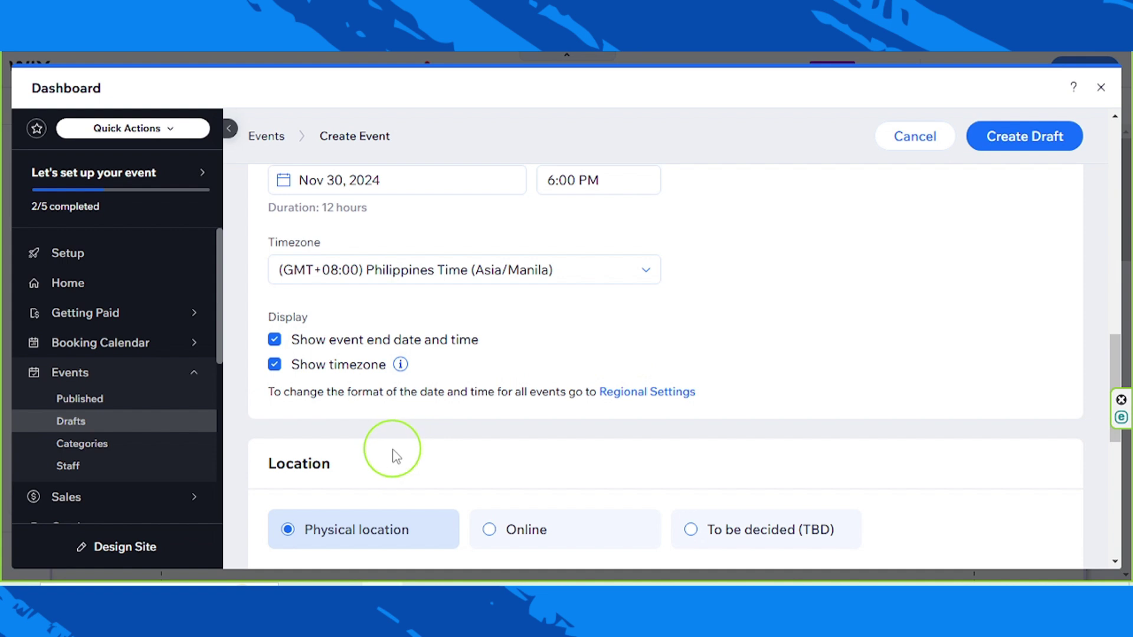
Set the physical event location by searching for the street address and picking the Brooklyn suggestion
{"action": "scroll", "coordinate": [395, 456], "scroll_direction": "down", "scroll_amount": 4}
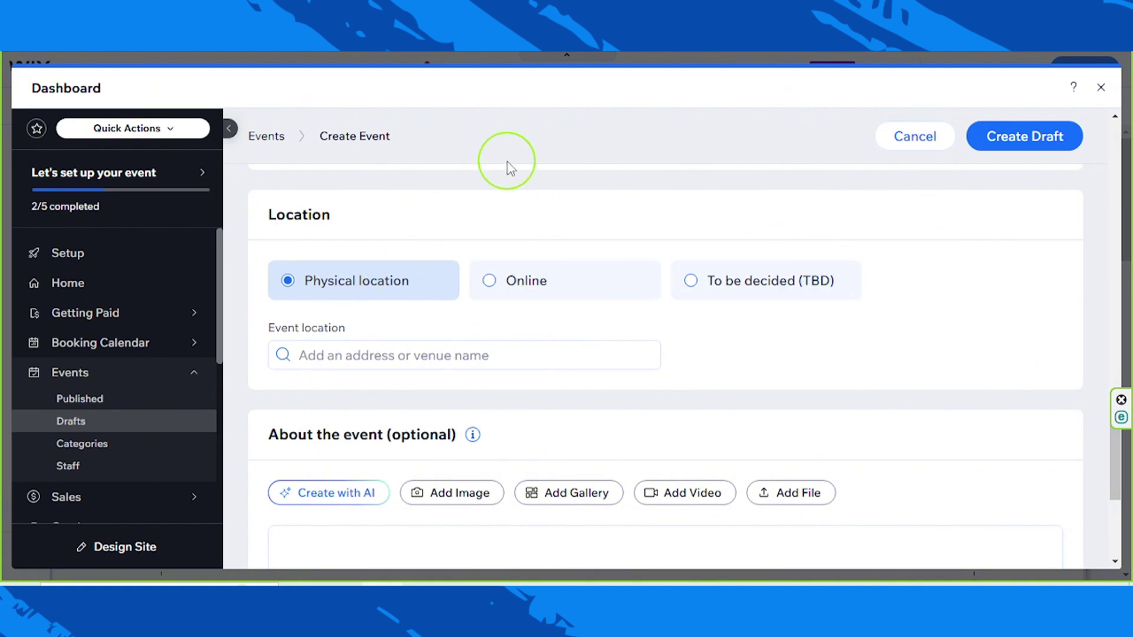
{"action": "left_click", "coordinate": [337, 354]}
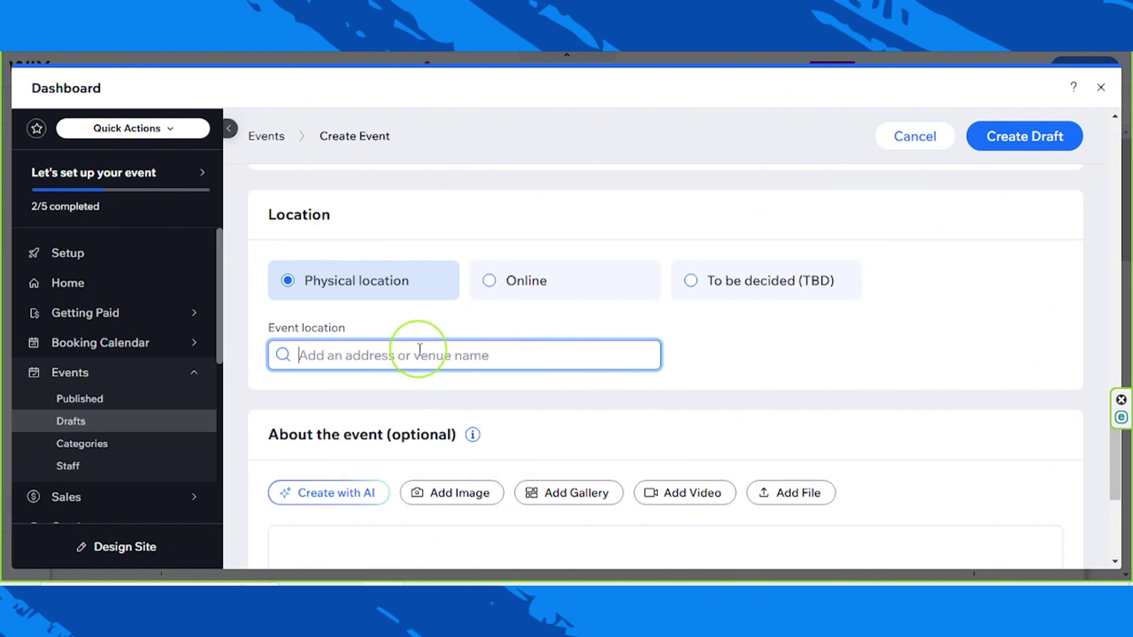
{"action": "type", "text": "79th Street"}
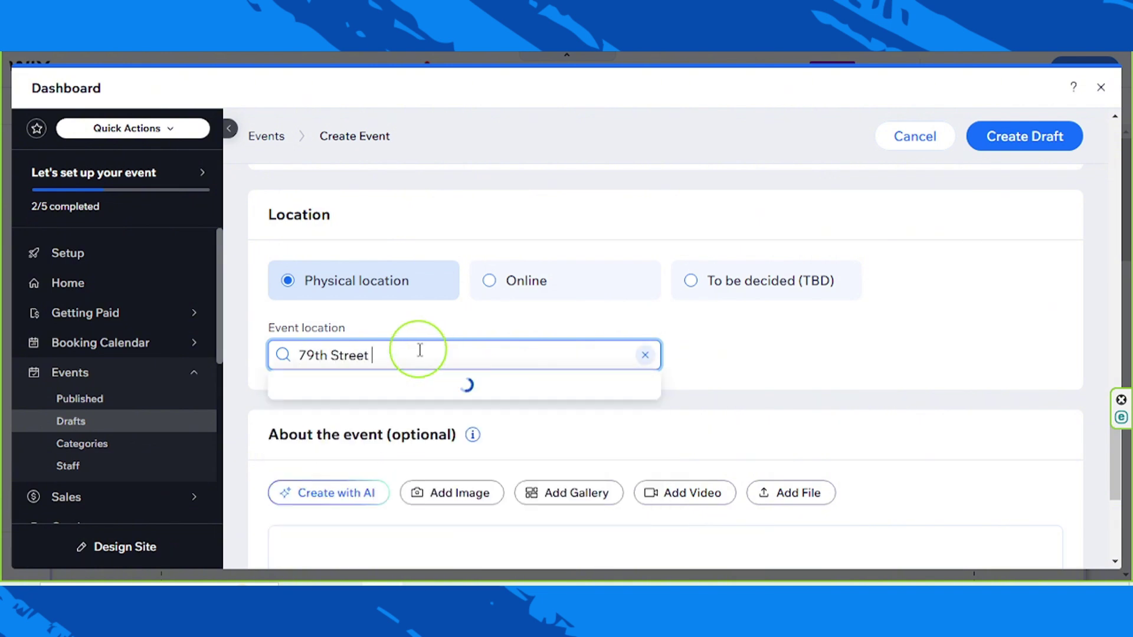
{"action": "type", "text": ", New York,"}
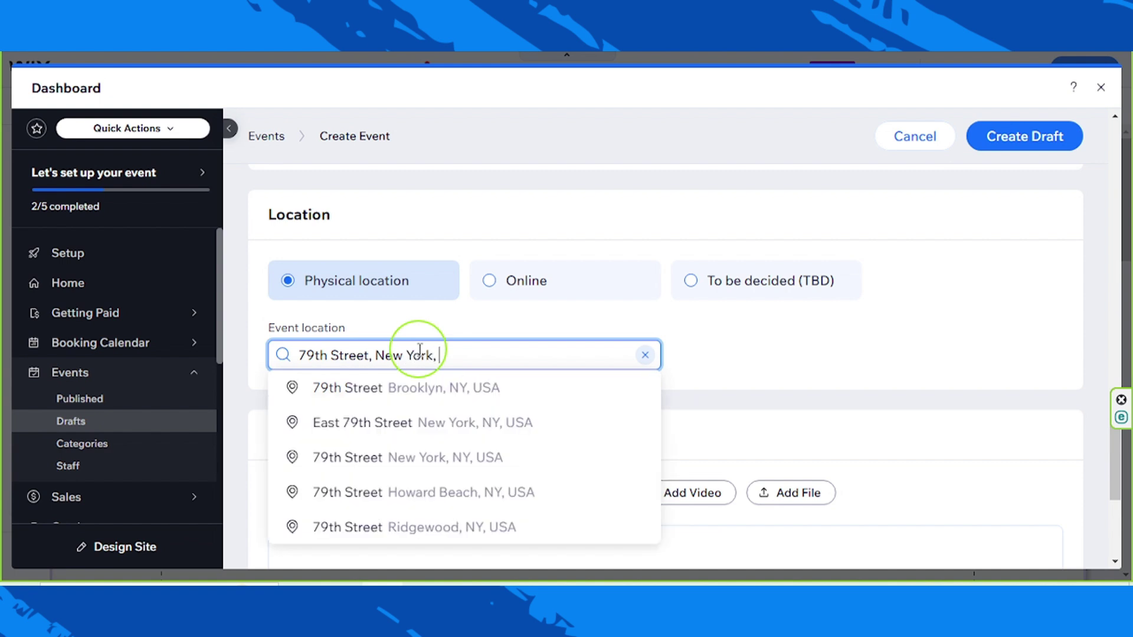
{"action": "left_click", "coordinate": [449, 387]}
{"action": "left_click", "coordinate": [366, 355]}
{"action": "left_click_drag", "start_coordinate": [394, 360], "coordinate": [272, 354]}
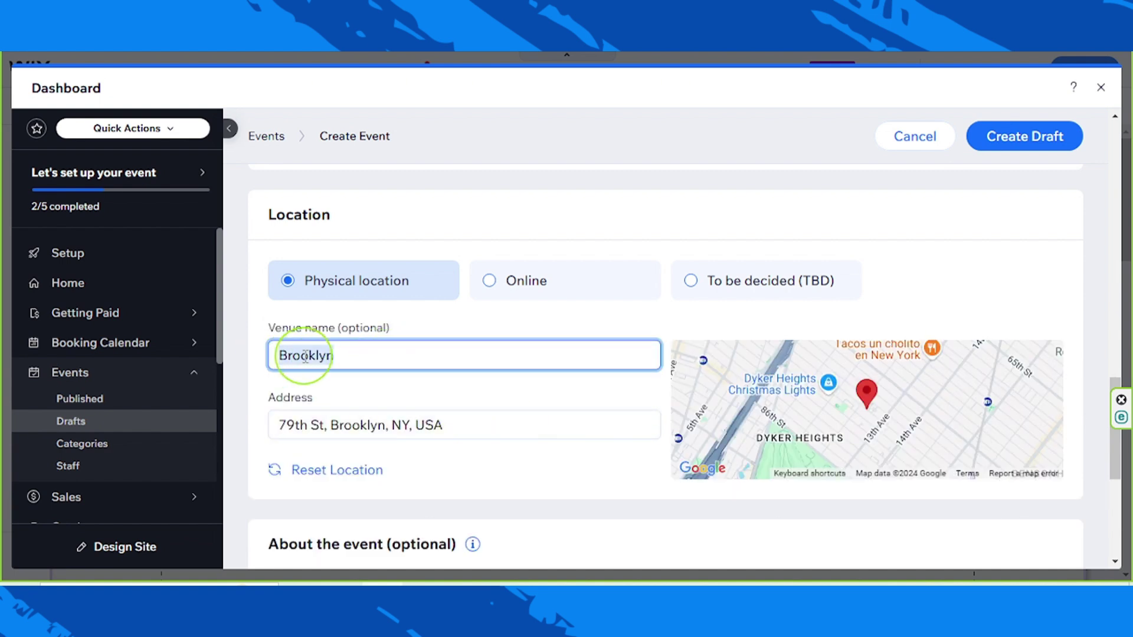
{"action": "left_click", "coordinate": [325, 360]}
{"action": "left_click_drag", "start_coordinate": [354, 355], "coordinate": [279, 356]}
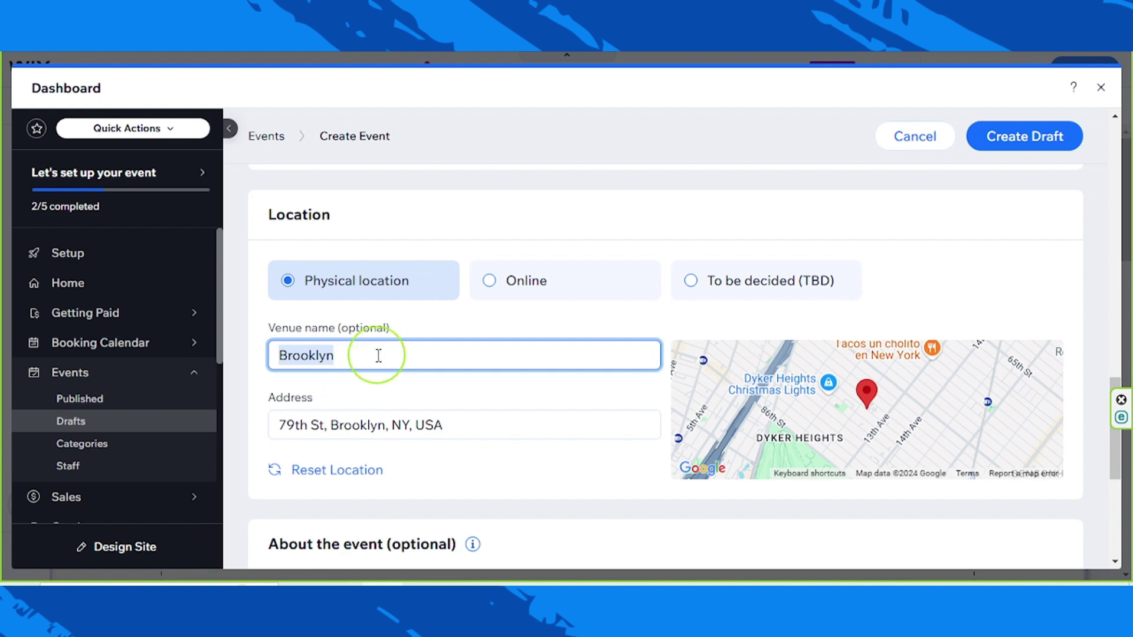
{"action": "left_click", "coordinate": [491, 356]}
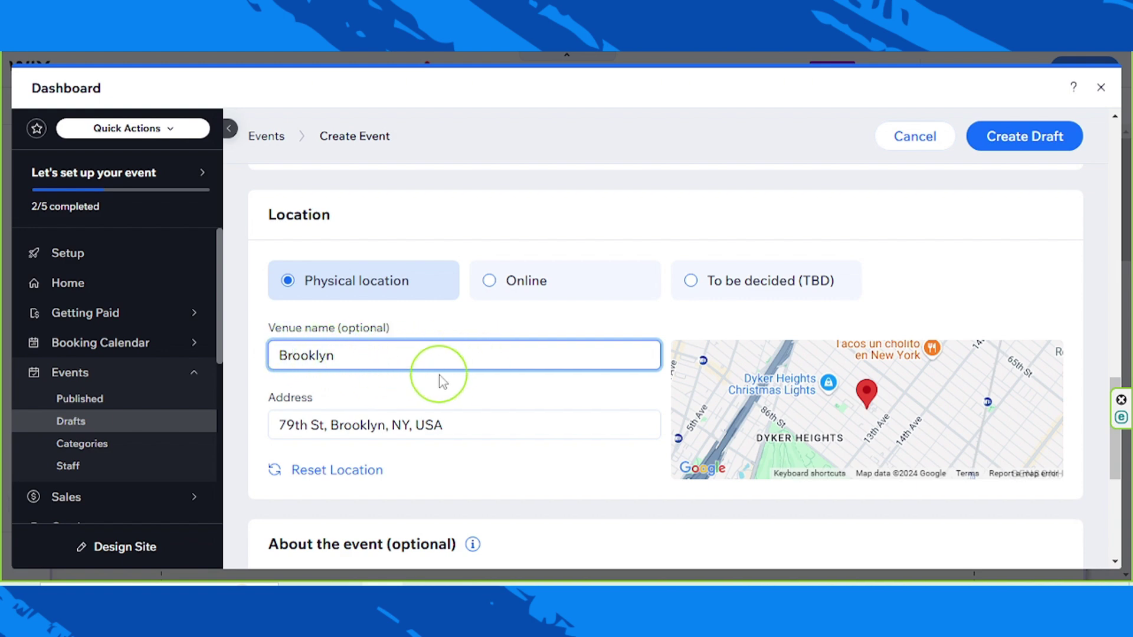
Fill in the optional event description with the ticket paragraph beginning "Purchase your ticket to participate in a day of fitness and community spirit."
{"action": "scroll", "coordinate": [440, 377], "scroll_direction": "down", "scroll_amount": 5}
{"action": "left_click_drag", "start_coordinate": [268, 210], "coordinate": [539, 220]}
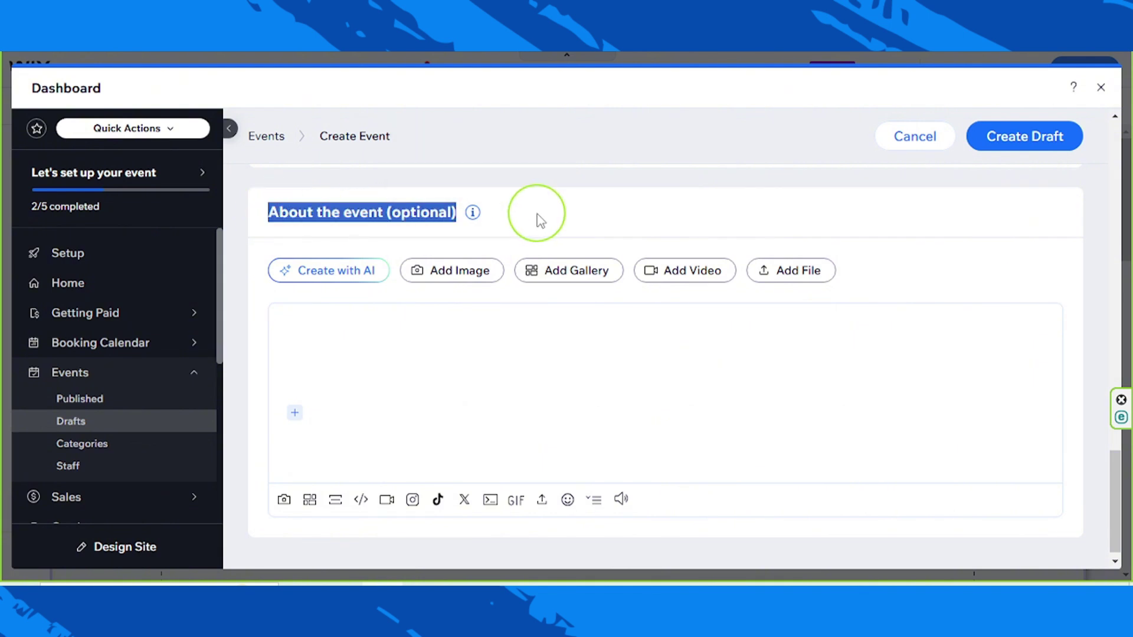
{"action": "left_click", "coordinate": [260, 225]}
{"action": "left_click_drag", "start_coordinate": [243, 212], "coordinate": [381, 212]}
{"action": "left_click", "coordinate": [392, 331]}
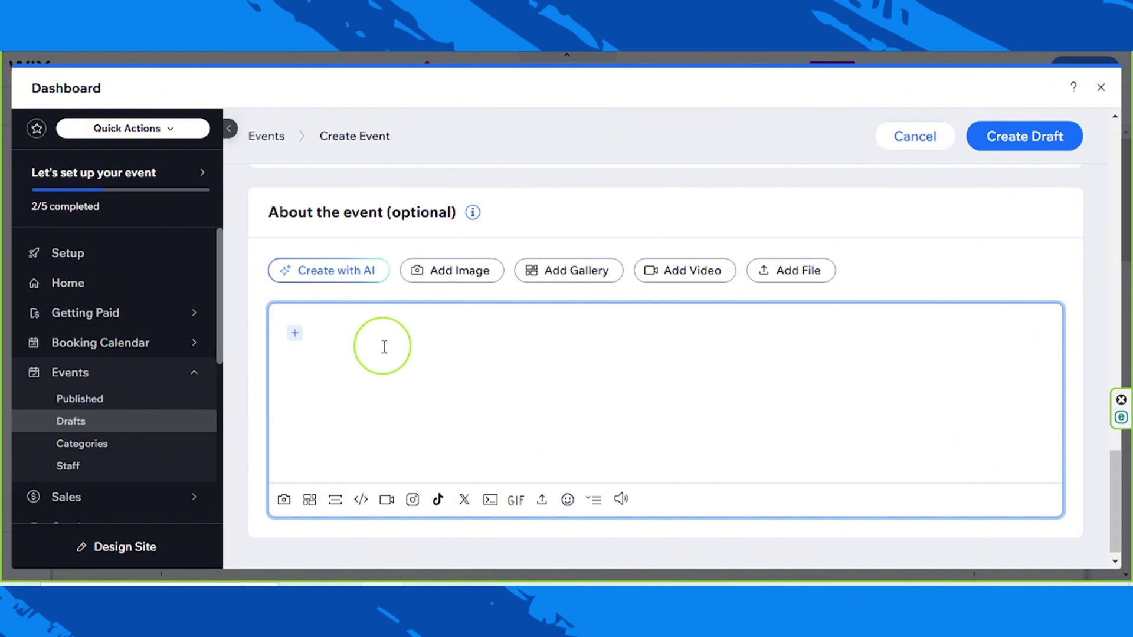
{"action": "left_click", "coordinate": [333, 272]}
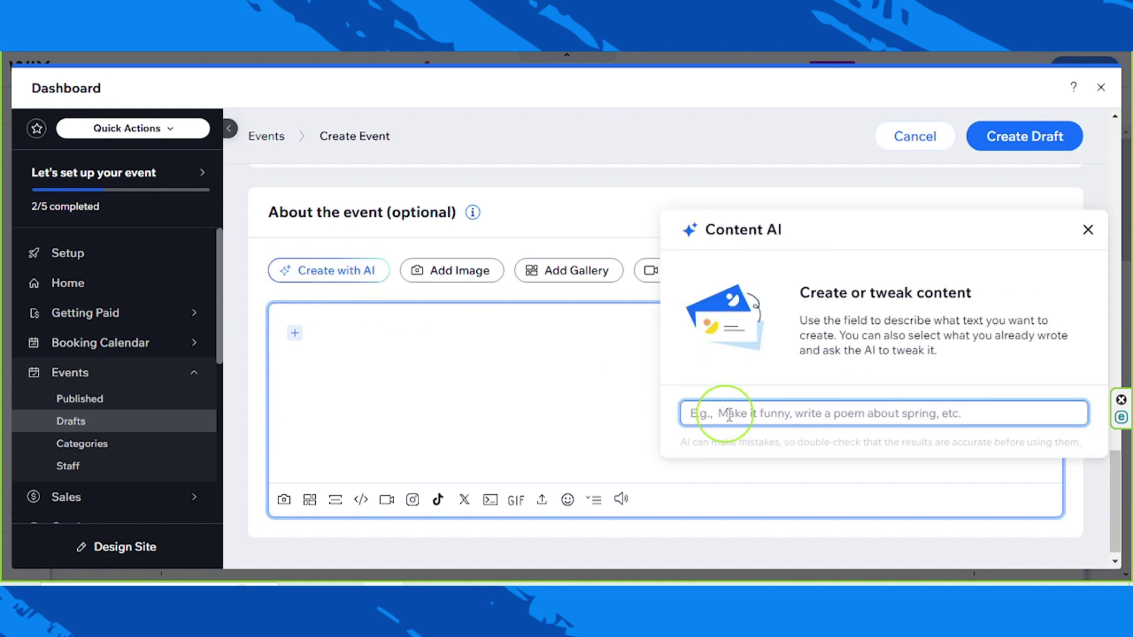
{"action": "left_click", "coordinate": [873, 407]}
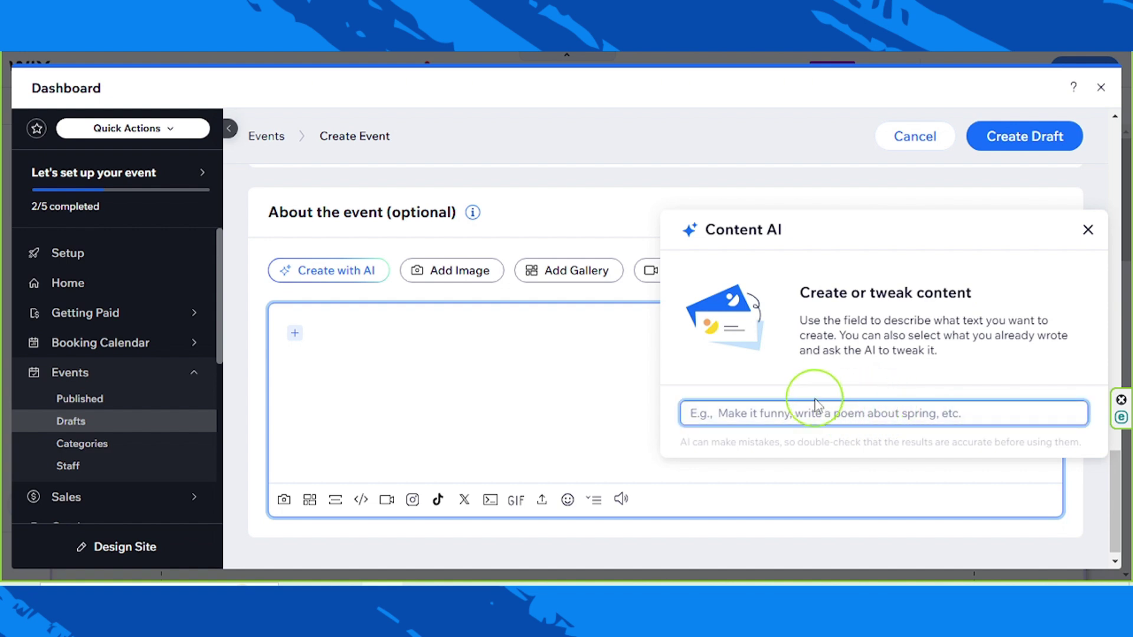
{"action": "left_click", "coordinate": [1088, 231]}
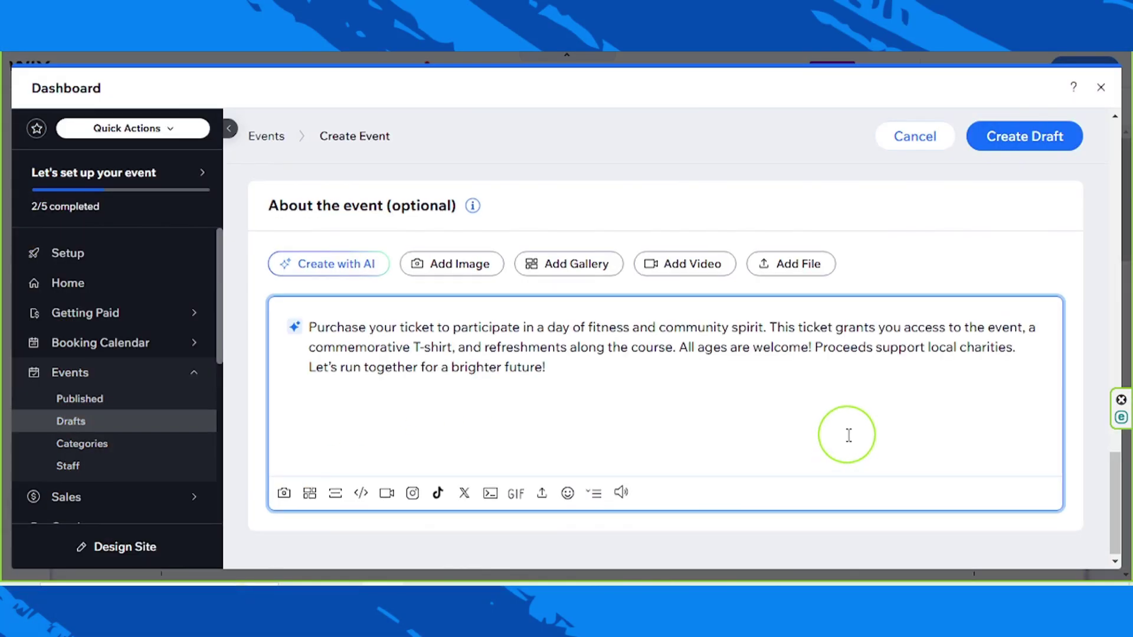
Add running-942110_1280.jpg from the site files as the event image
{"action": "scroll", "coordinate": [847, 440], "scroll_direction": "up", "scroll_amount": 10}
{"action": "scroll", "coordinate": [847, 440], "scroll_direction": "up", "scroll_amount": 10}
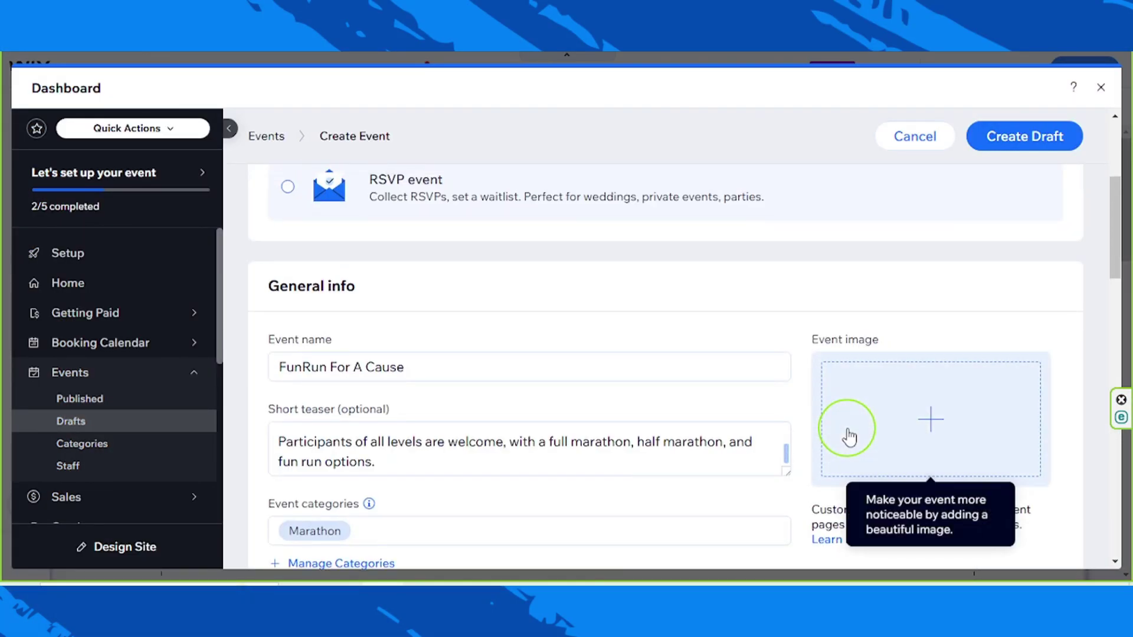
{"action": "scroll", "coordinate": [847, 435], "scroll_direction": "down", "scroll_amount": 7}
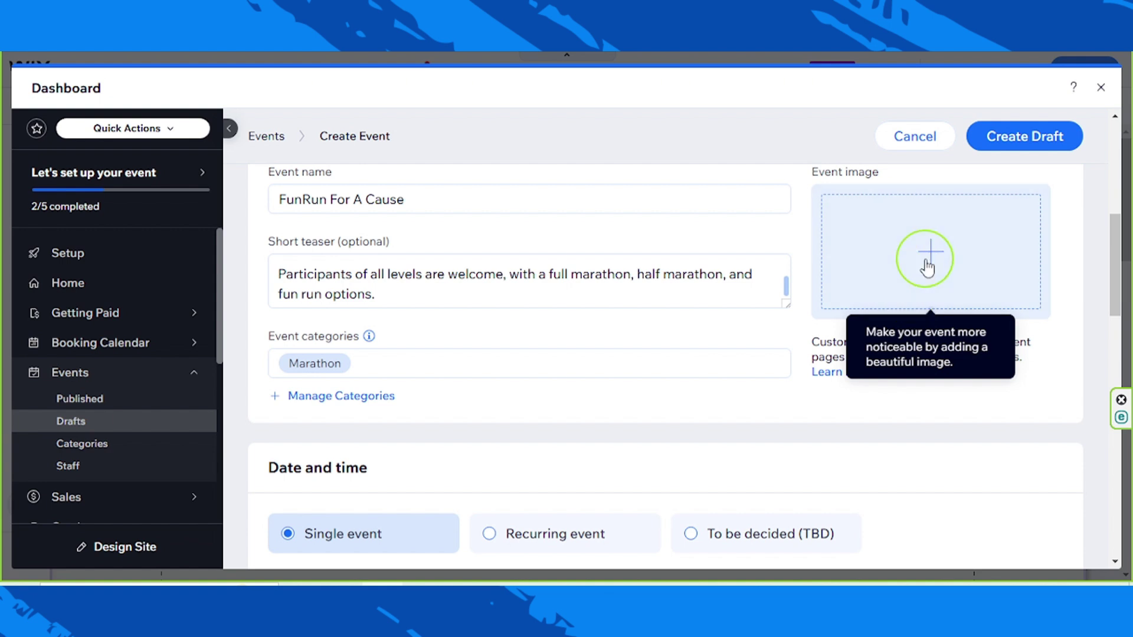
{"action": "left_click", "coordinate": [928, 267]}
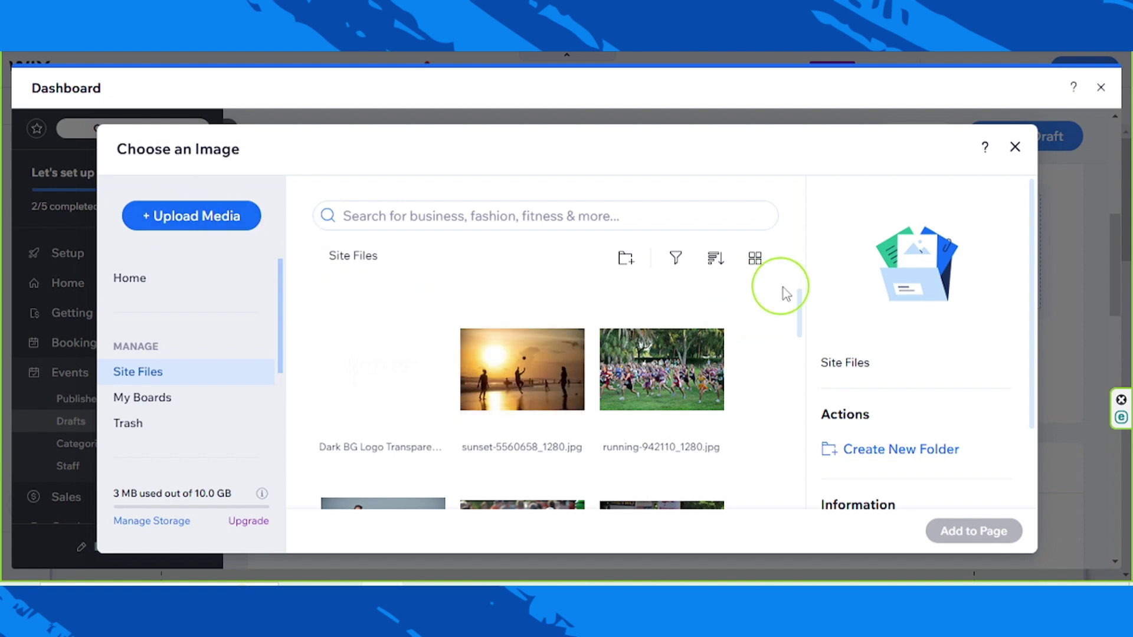
{"action": "mouse_move", "coordinate": [800, 310]}
{"action": "left_mouse_down"}
{"action": "mouse_move", "coordinate": [797, 332]}
{"action": "mouse_move", "coordinate": [784, 317]}
{"action": "left_mouse_up"}
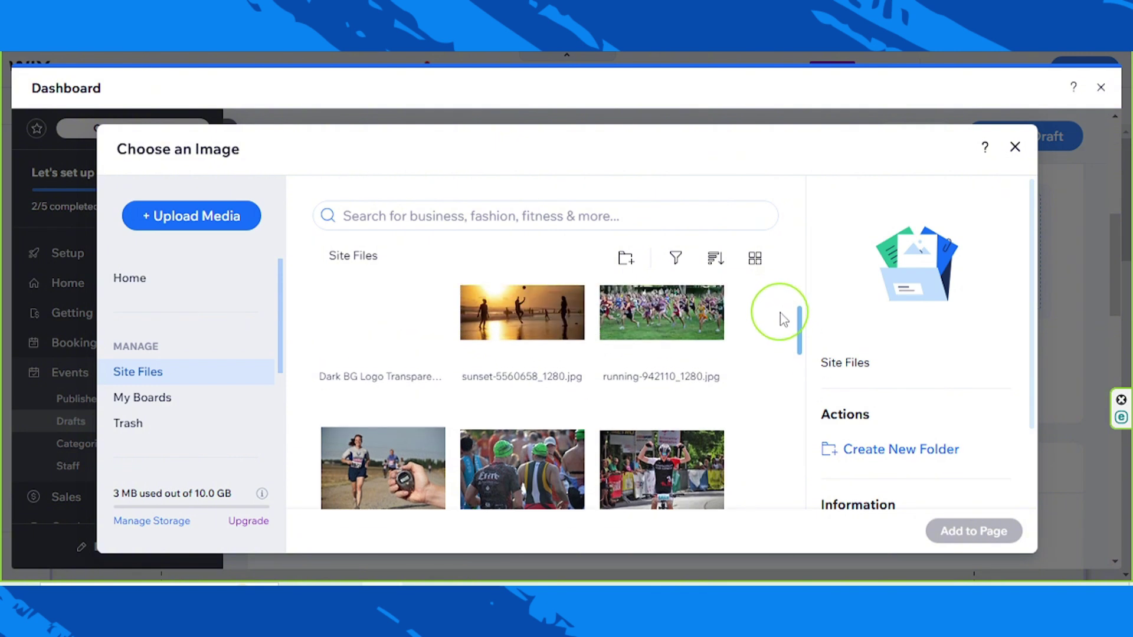
{"action": "left_click", "coordinate": [684, 318]}
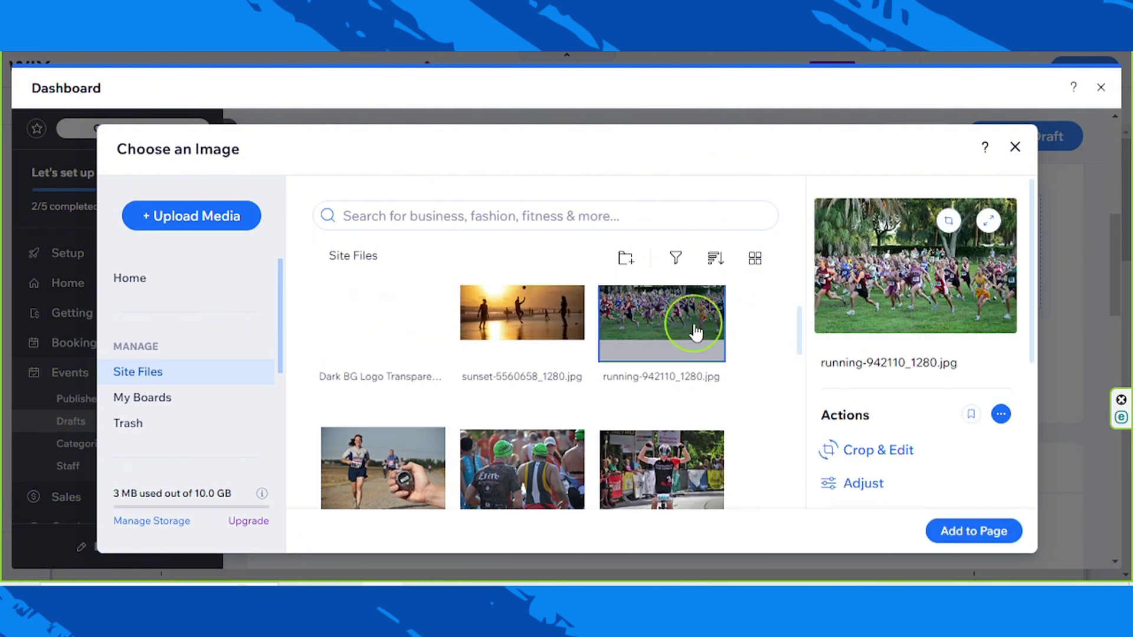
{"action": "scroll", "coordinate": [679, 369], "scroll_direction": "up", "scroll_amount": 2}
{"action": "left_click", "coordinate": [962, 533]}
{"action": "mouse_move", "coordinate": [951, 248]}
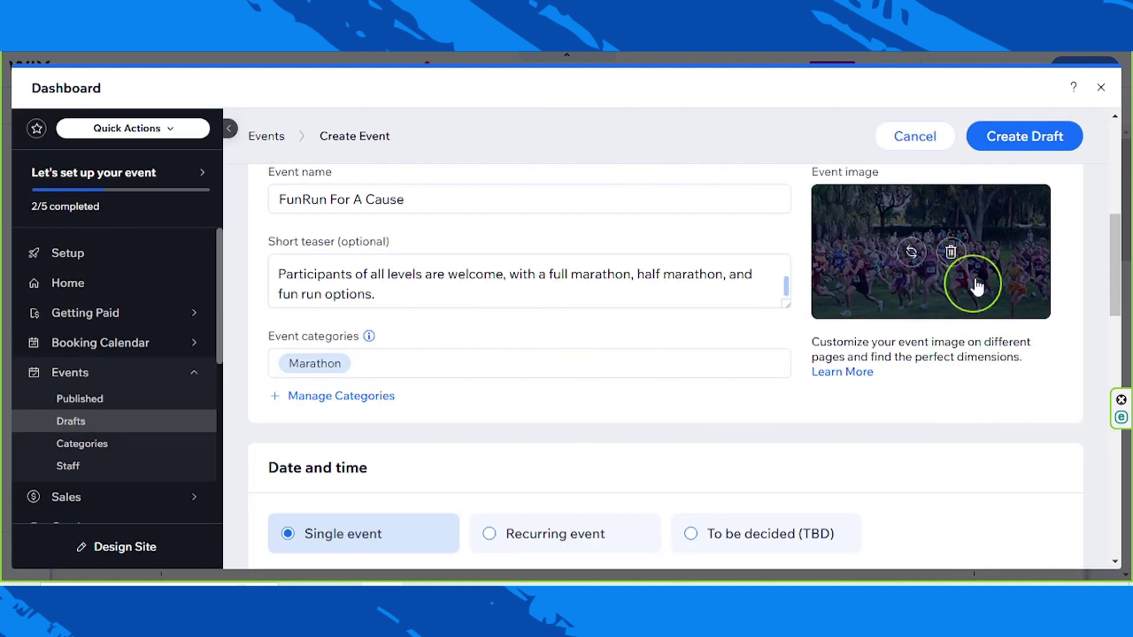
Review the completed event form and create the event as a draft
{"action": "scroll", "coordinate": [904, 366], "scroll_direction": "down", "scroll_amount": 15}
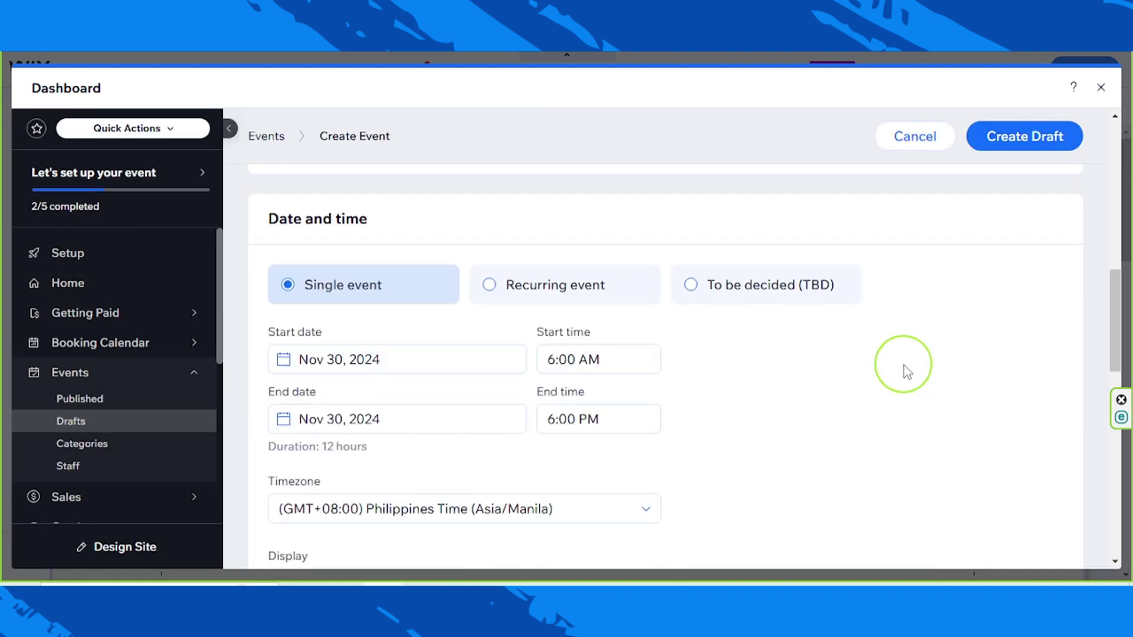
{"action": "scroll", "coordinate": [904, 366], "scroll_direction": "up", "scroll_amount": 15}
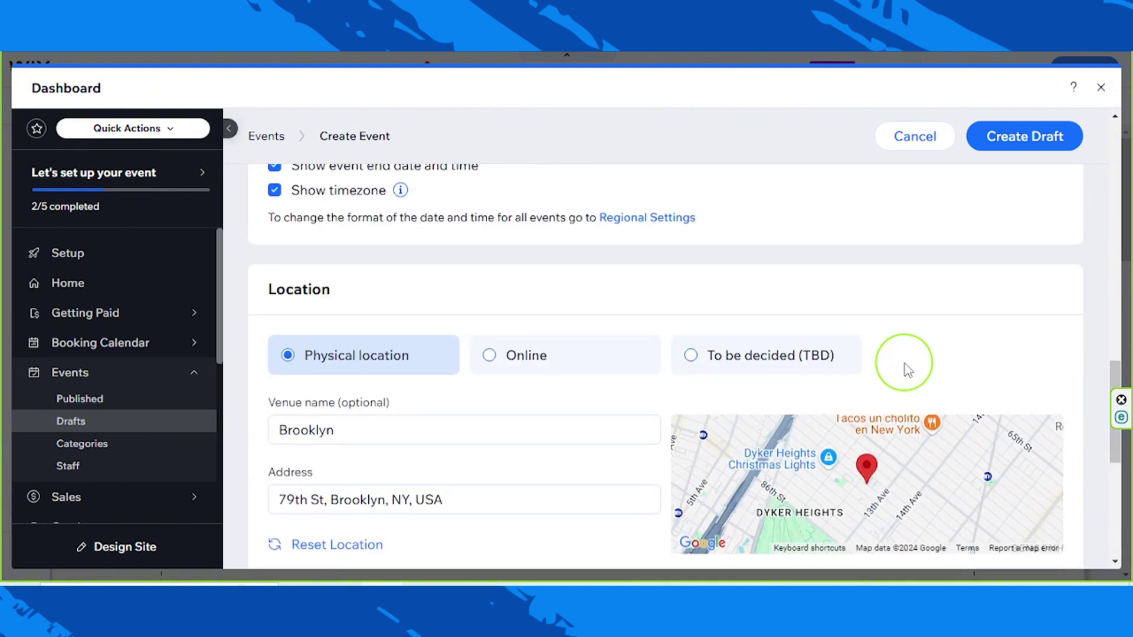
{"action": "scroll", "coordinate": [906, 369], "scroll_direction": "up", "scroll_amount": 3}
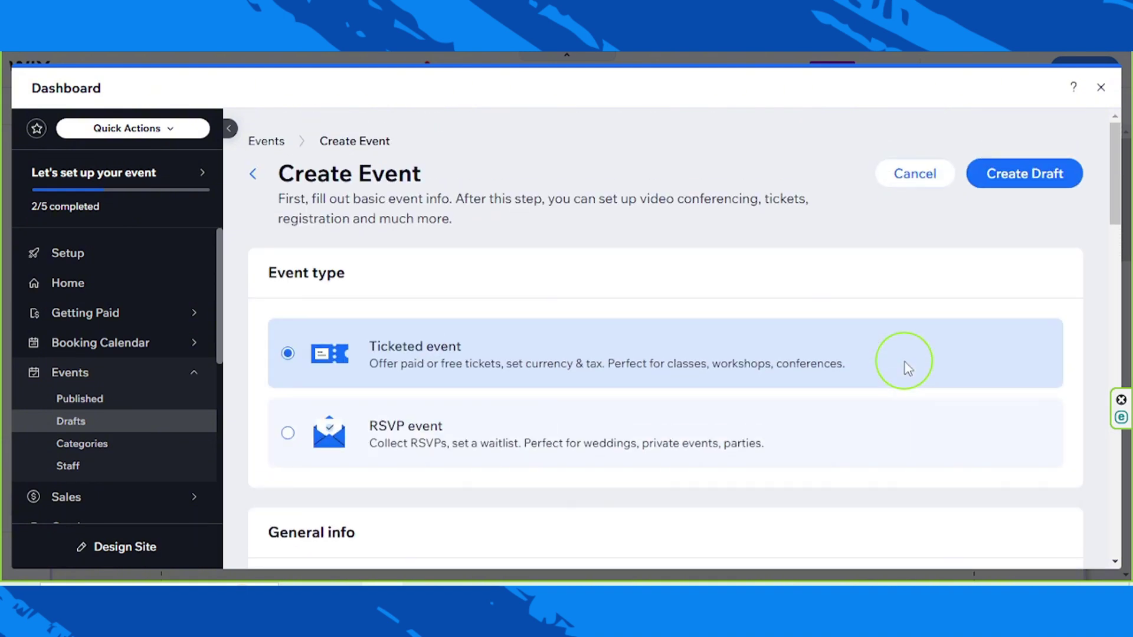
{"action": "scroll", "coordinate": [908, 369], "scroll_direction": "down", "scroll_amount": 10}
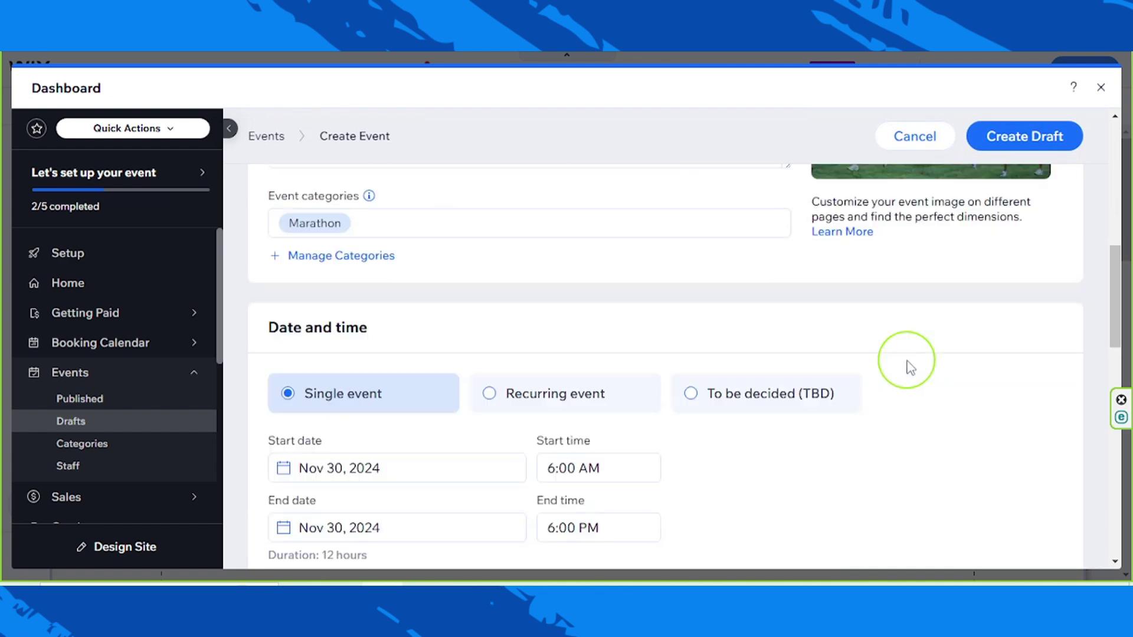
{"action": "scroll", "coordinate": [909, 367], "scroll_direction": "down", "scroll_amount": 10}
{"action": "scroll", "coordinate": [910, 367], "scroll_direction": "up", "scroll_amount": 11}
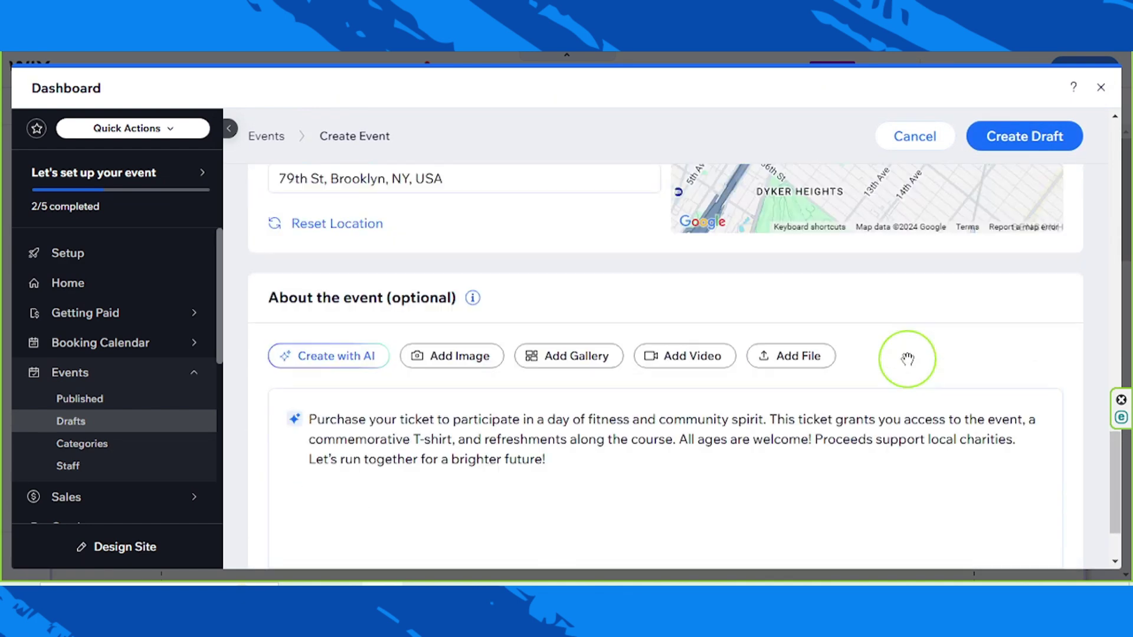
{"action": "scroll", "coordinate": [909, 366], "scroll_direction": "up", "scroll_amount": 8}
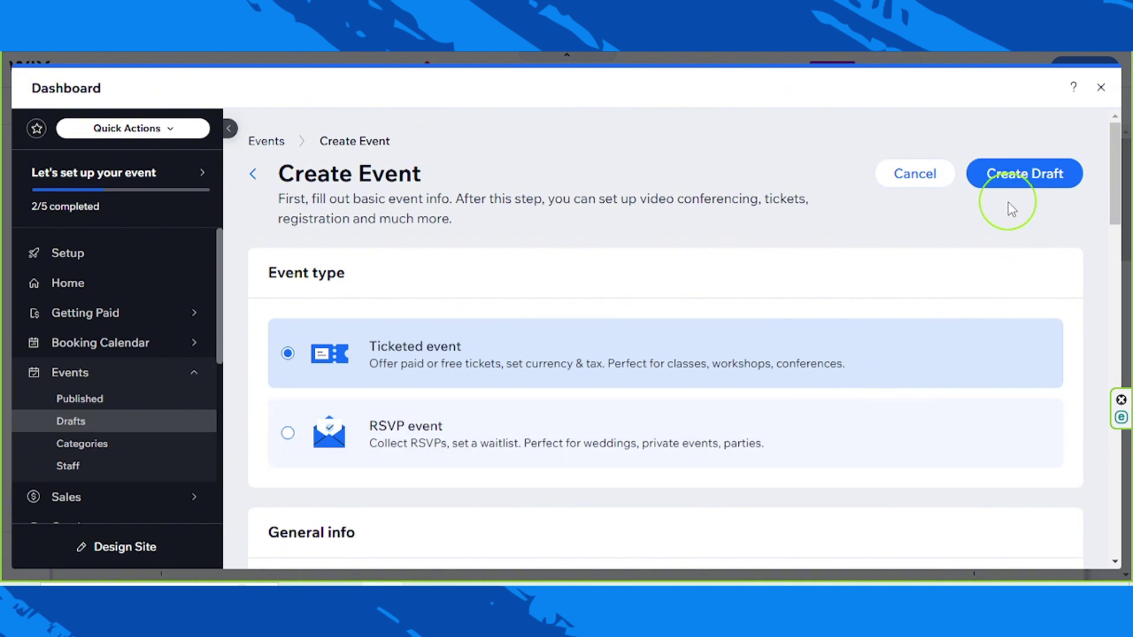
{"action": "left_click", "coordinate": [1023, 184]}
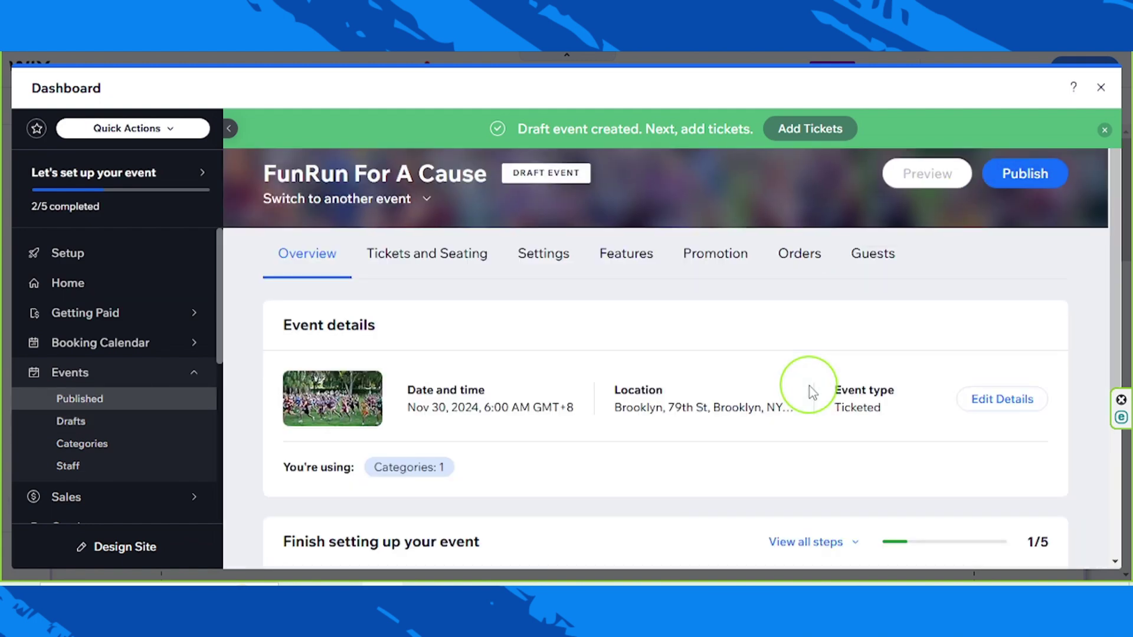
Look over the draft event's overview and remaining setup tasks, and start creating a new ticket for it
{"action": "scroll", "coordinate": [599, 501], "scroll_direction": "down", "scroll_amount": 4}
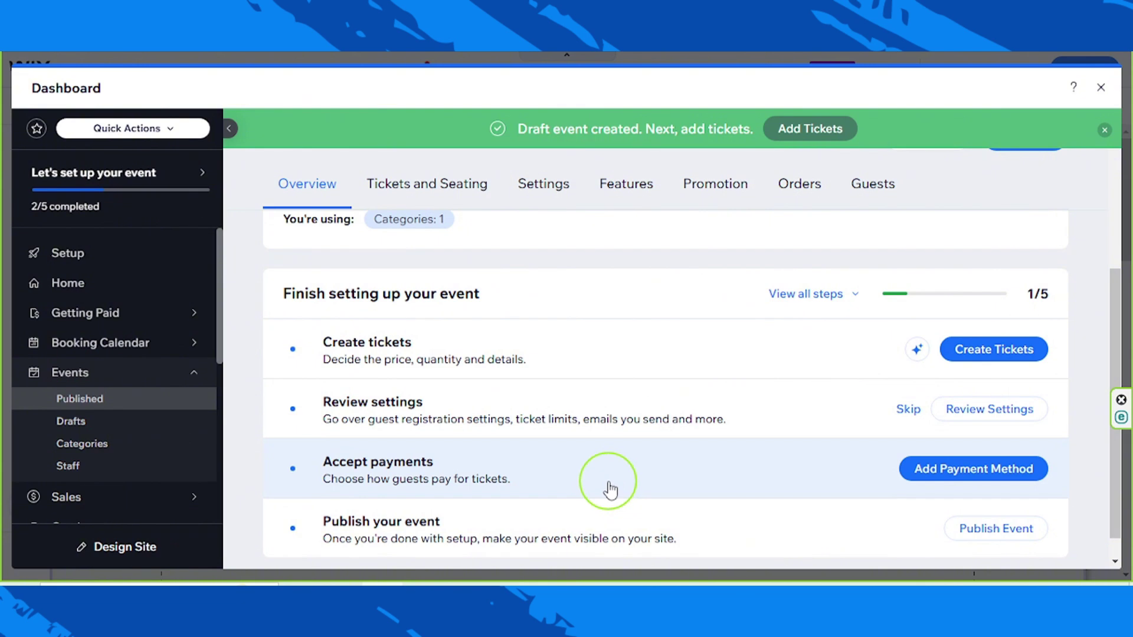
{"action": "scroll", "coordinate": [610, 484], "scroll_direction": "up", "scroll_amount": 4}
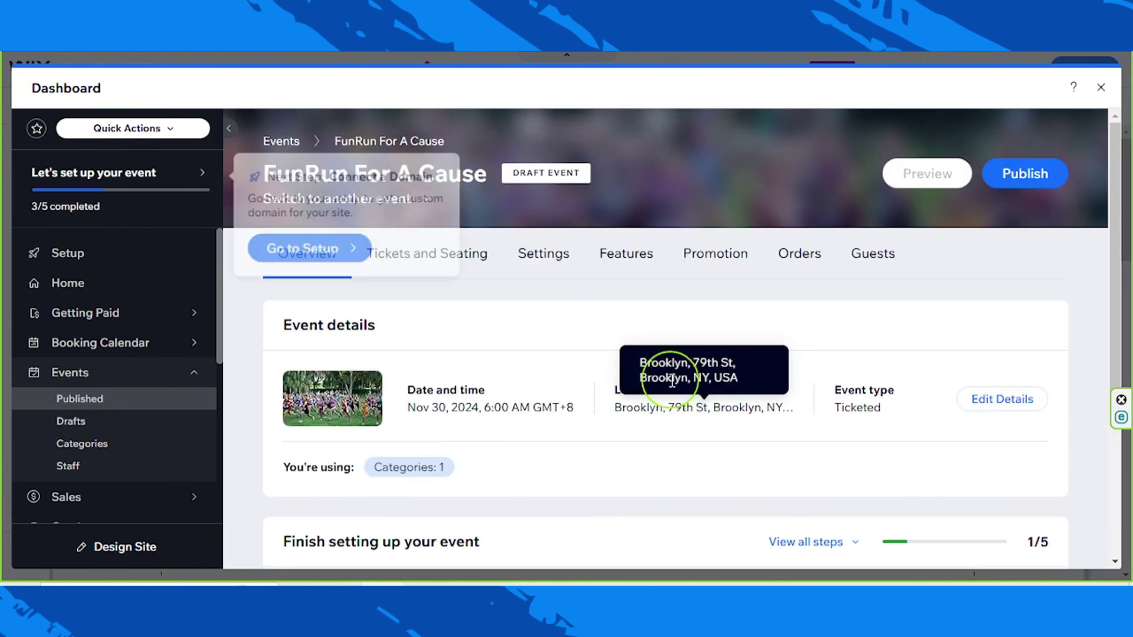
{"action": "left_click", "coordinate": [511, 302]}
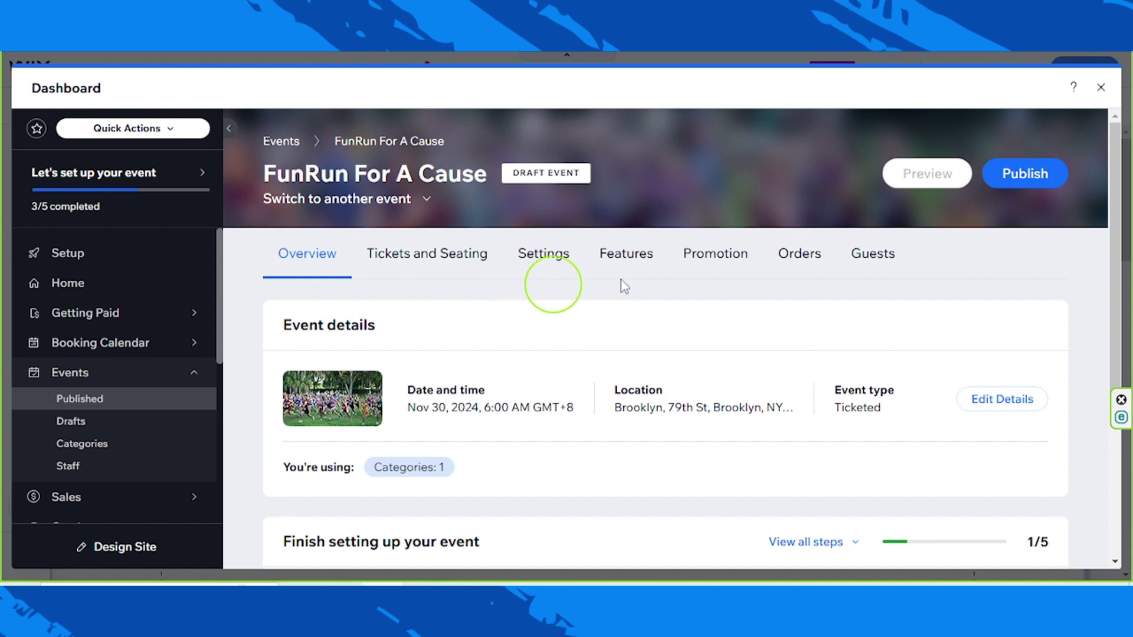
{"action": "scroll", "coordinate": [814, 375], "scroll_direction": "down", "scroll_amount": 5}
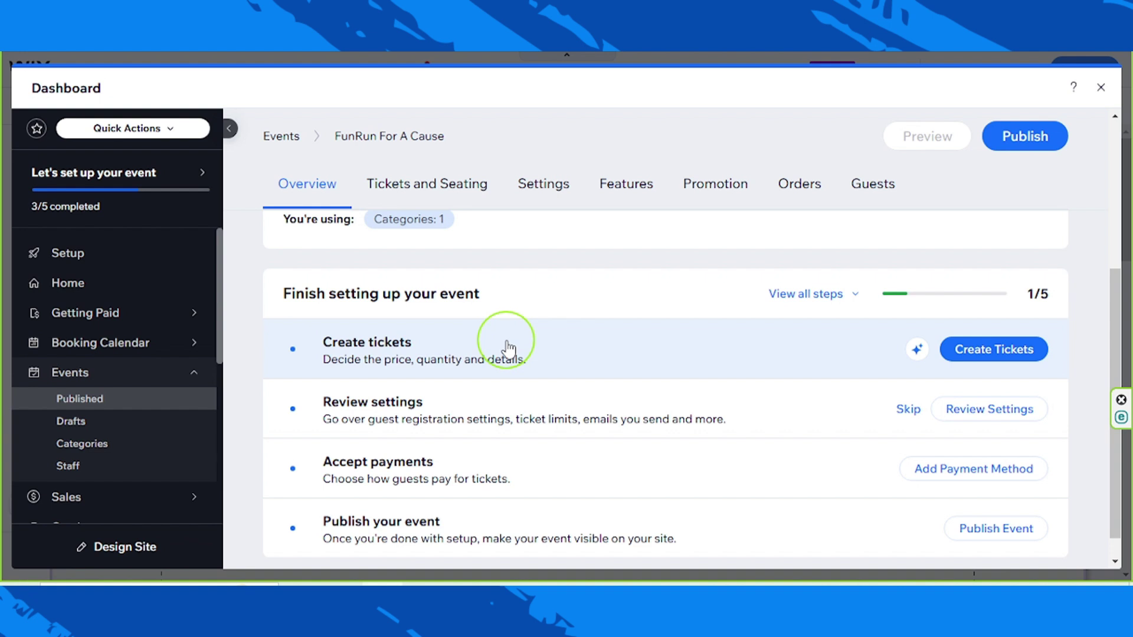
{"action": "left_click", "coordinate": [979, 357]}
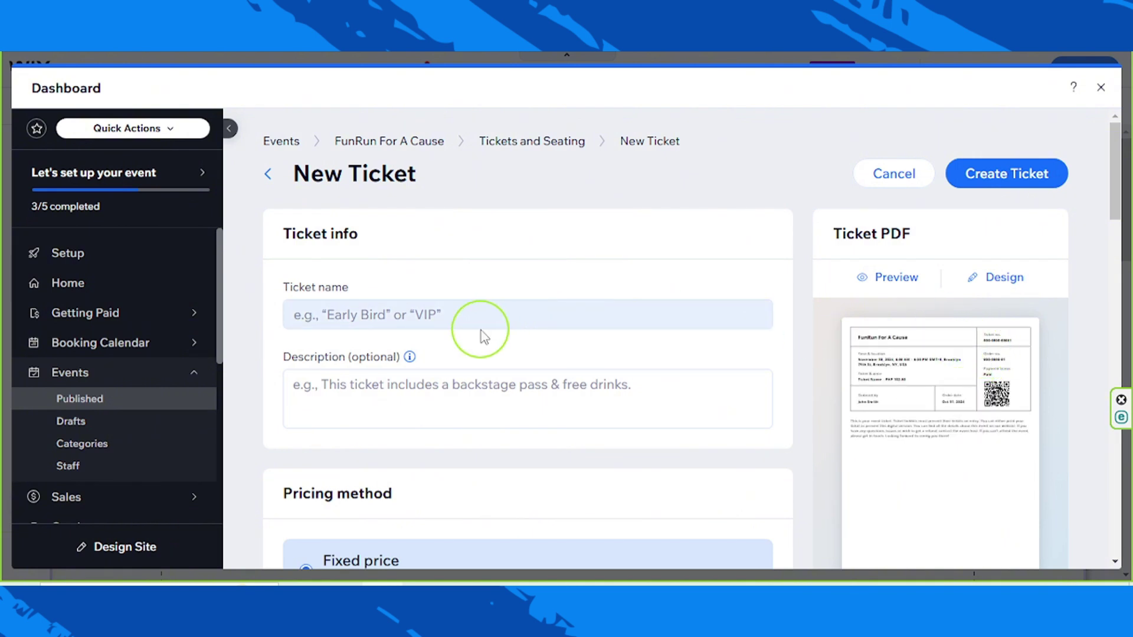
Name the ticket "Fun Run For A Cause" and add a description covering event access, a commemorative T-shirt, refreshments, all ages welcome and charity support
{"action": "left_click", "coordinate": [484, 310]}
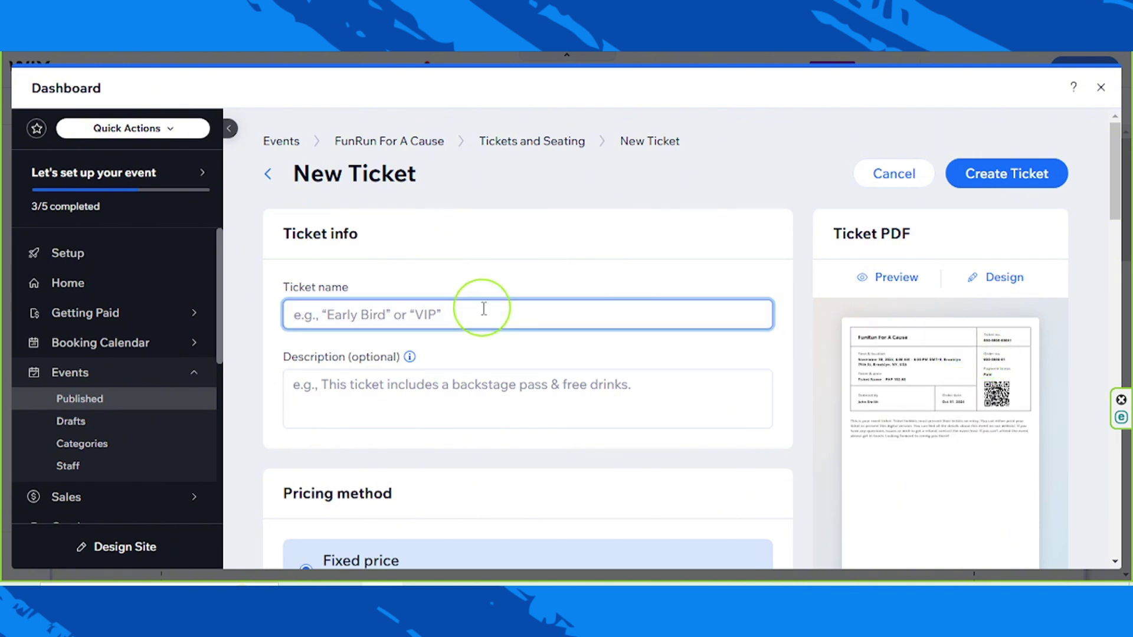
{"action": "type", "text": "Fun Run For A Cause"}
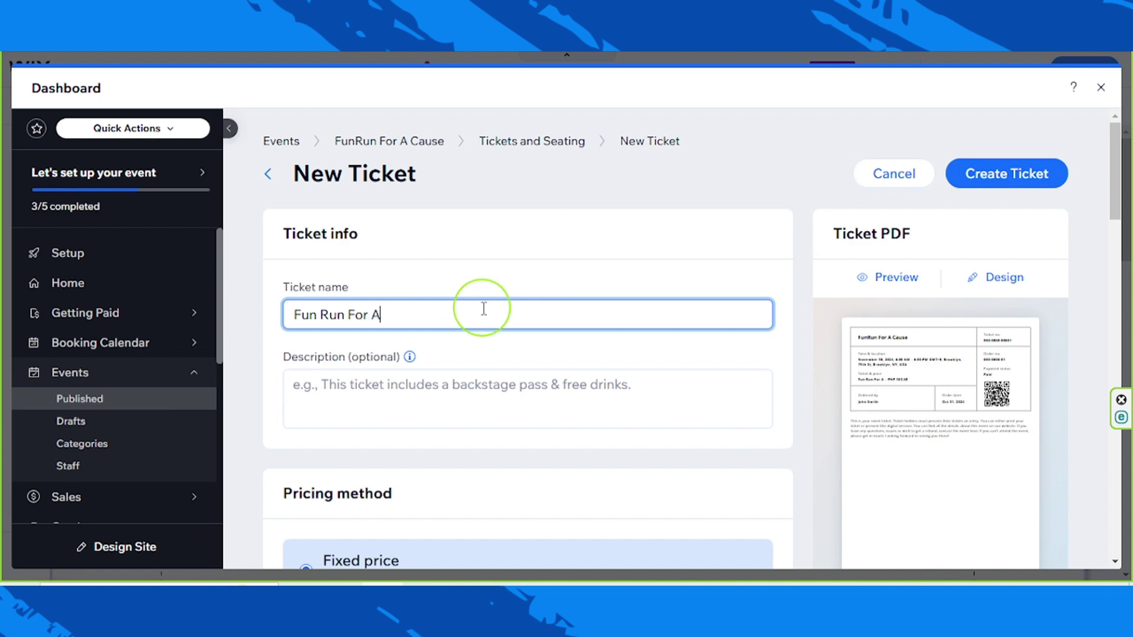
{"action": "left_click", "coordinate": [448, 393]}
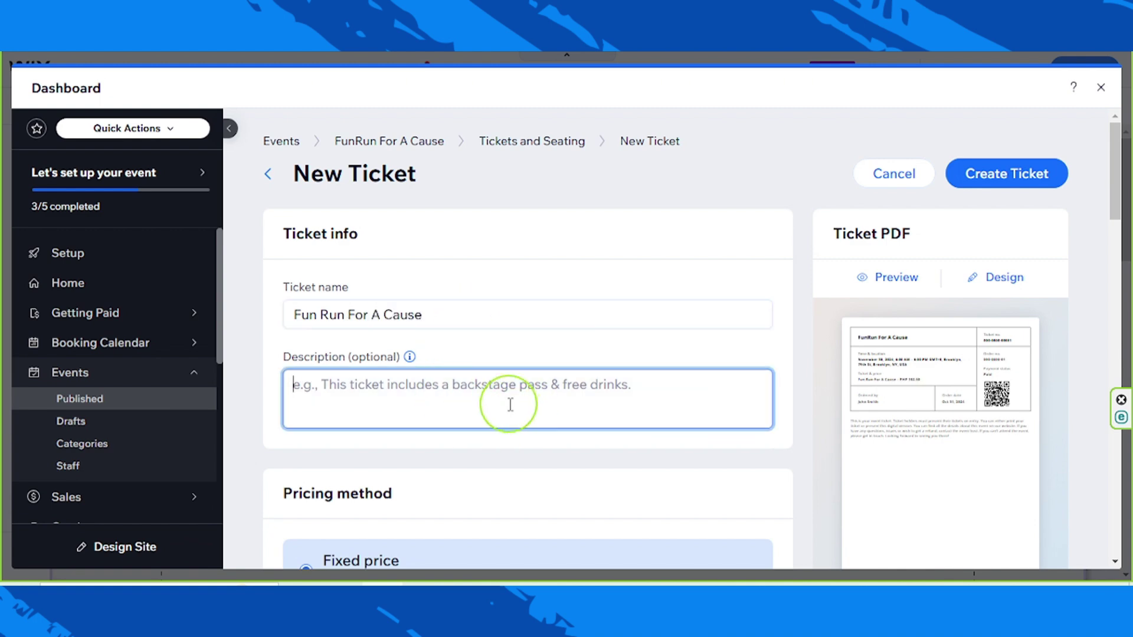
{"action": "type", "text": "This ticket grants you access to the event, a commemorative T-shirt, and refreshments along the course. All ages are welcome! Proceeds support local charities. Let’s run together for a brighter future!"}
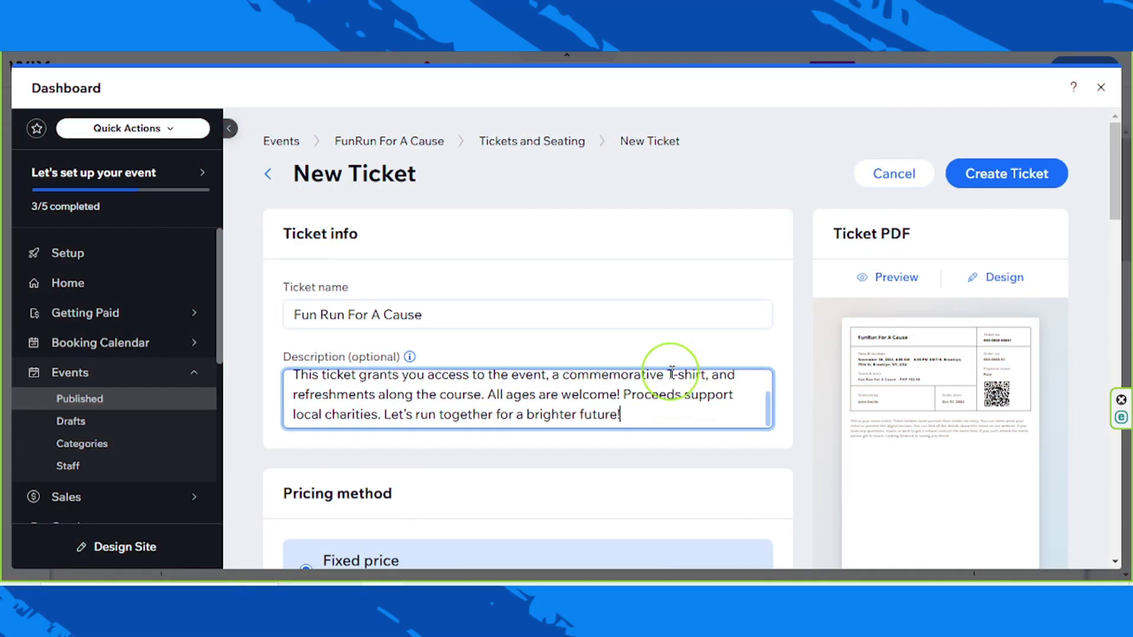
Review the ticket's pricing method, ticket price, service fee options and cost-to-buyer breakdown
{"action": "scroll", "coordinate": [522, 301], "scroll_direction": "down", "scroll_amount": 4}
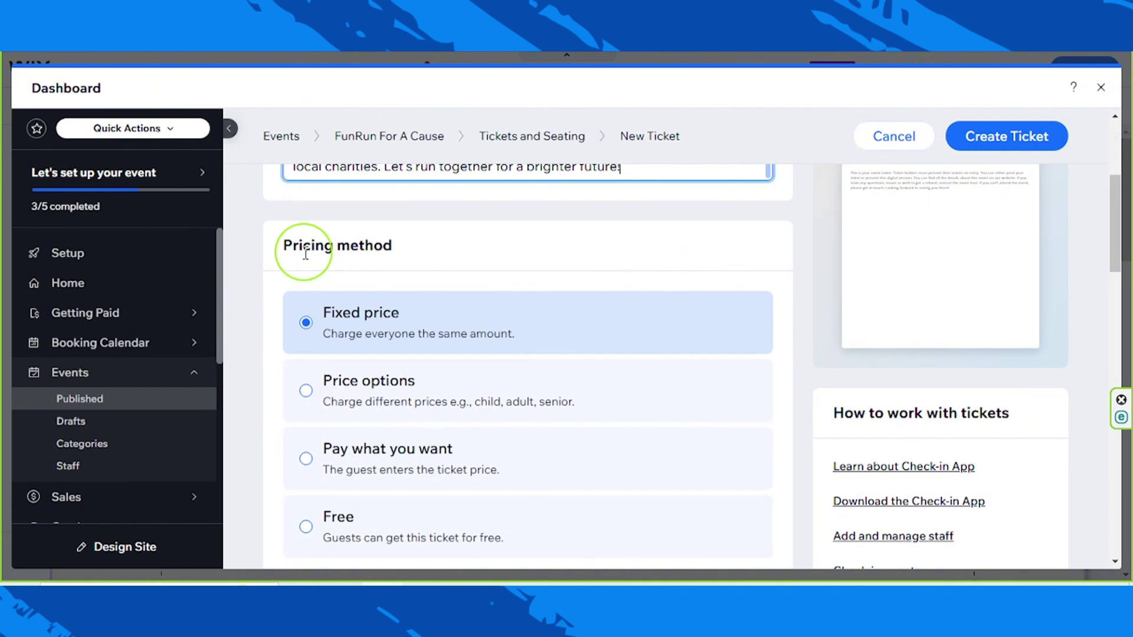
{"action": "scroll", "coordinate": [443, 270], "scroll_direction": "down", "scroll_amount": 2}
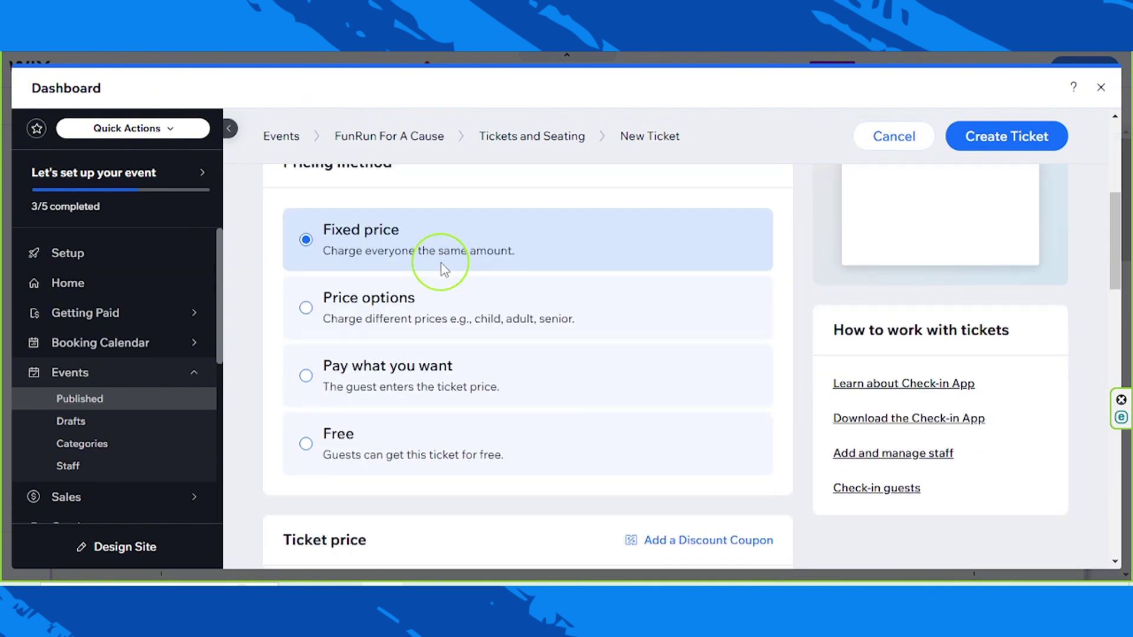
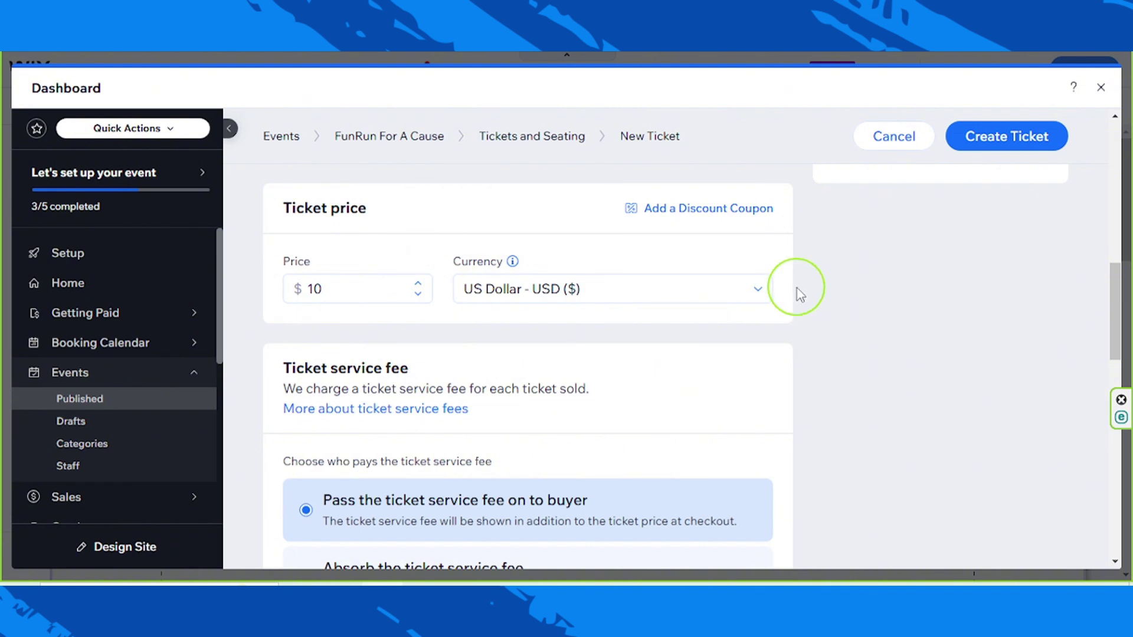
{"action": "scroll", "coordinate": [793, 293], "scroll_direction": "down", "scroll_amount": 3}
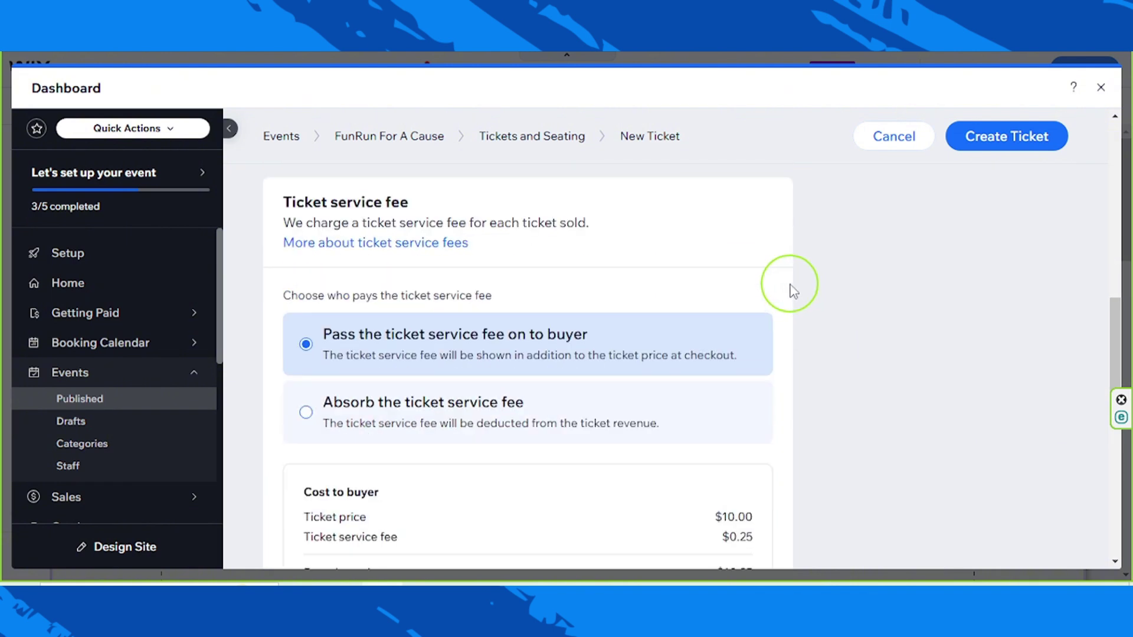
{"action": "left_click_drag", "start_coordinate": [285, 202], "coordinate": [437, 203]}
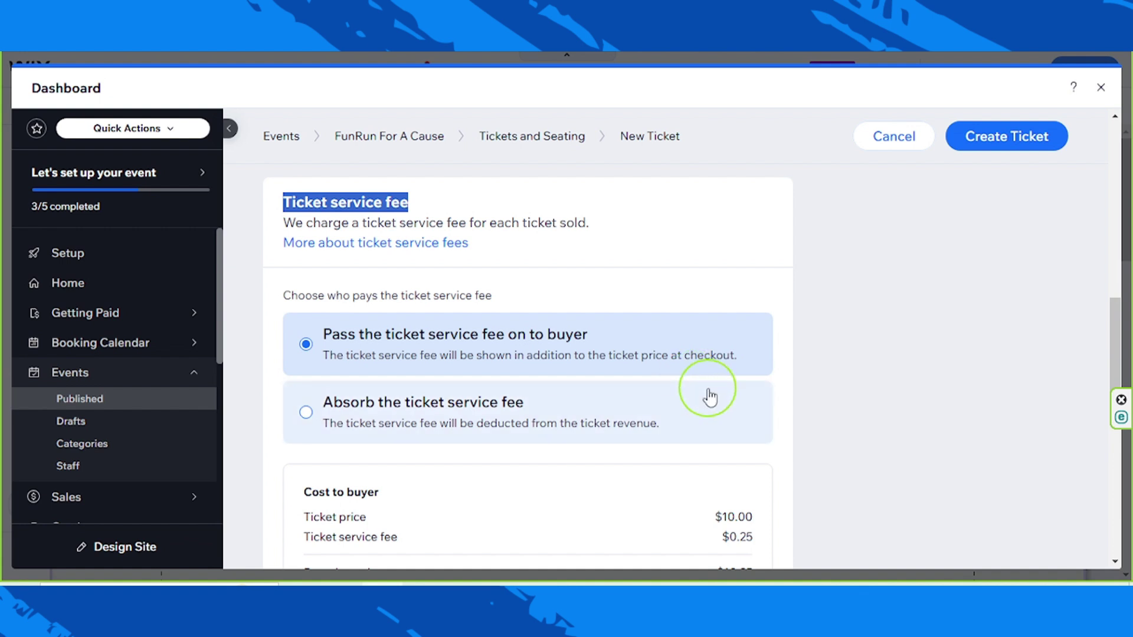
{"action": "left_click", "coordinate": [624, 231]}
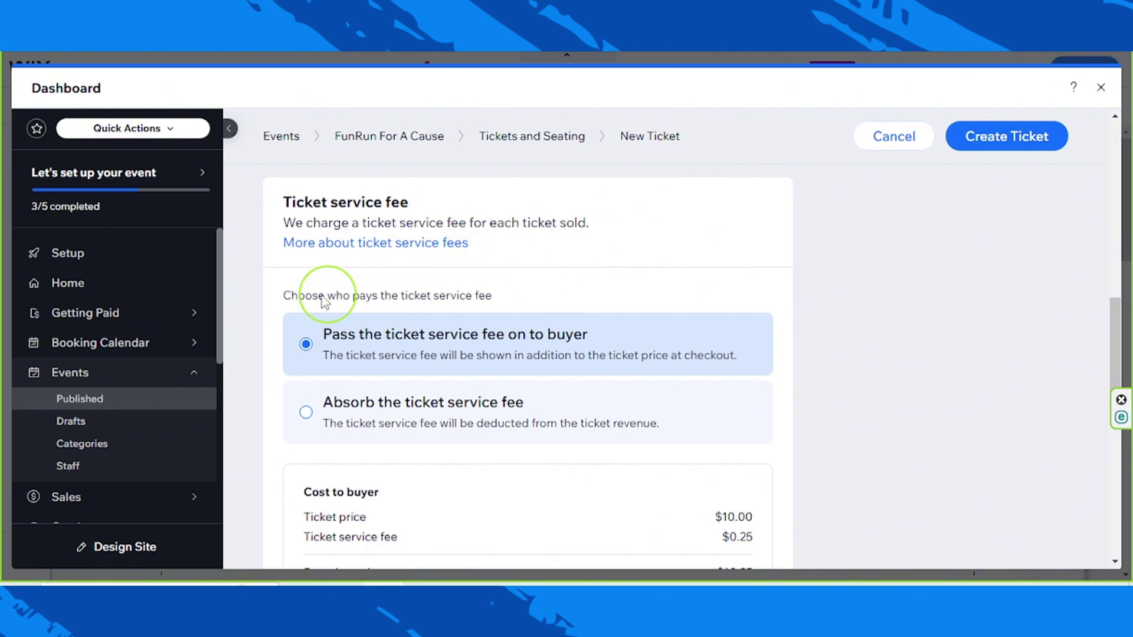
{"action": "scroll", "coordinate": [394, 304], "scroll_direction": "down", "scroll_amount": 2}
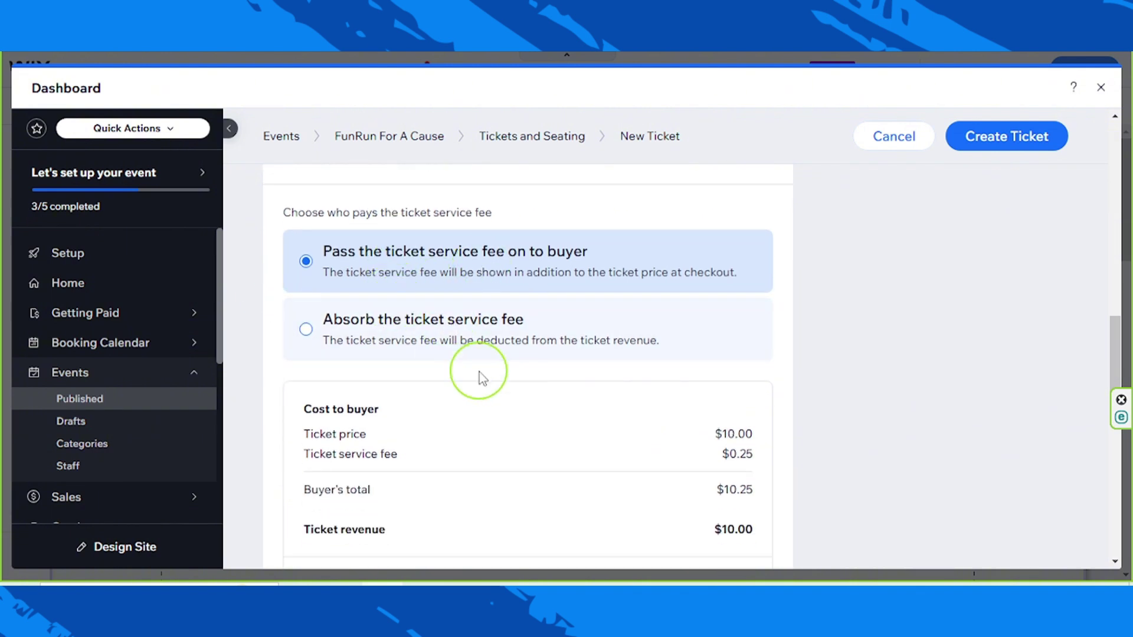
{"action": "scroll", "coordinate": [438, 404], "scroll_direction": "up", "scroll_amount": 5}
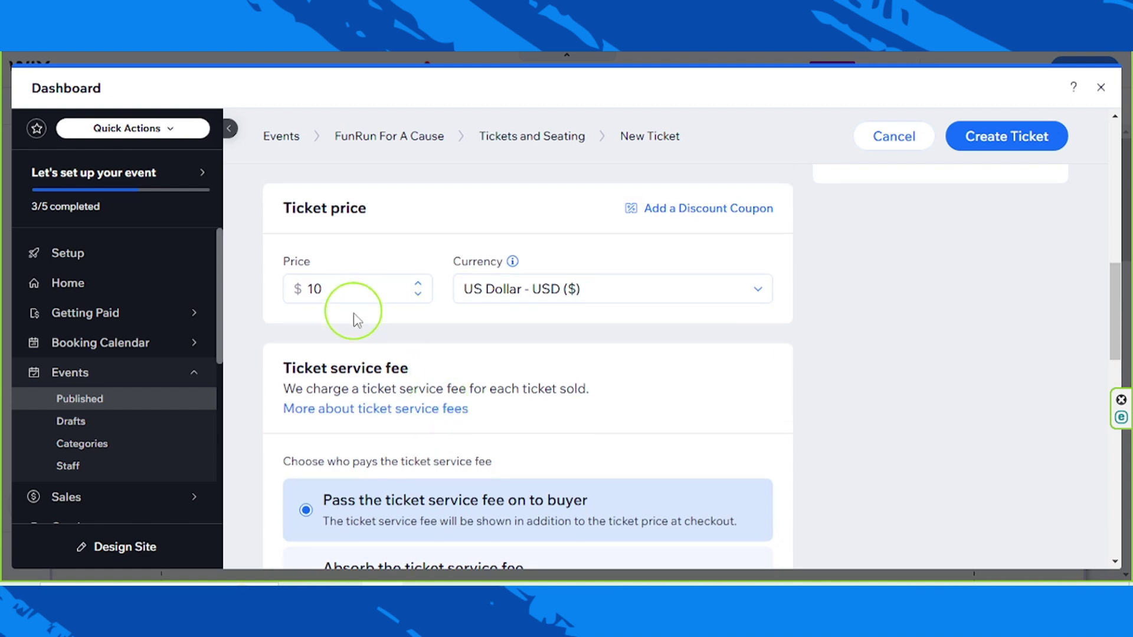
{"action": "scroll", "coordinate": [461, 369], "scroll_direction": "down", "scroll_amount": 3}
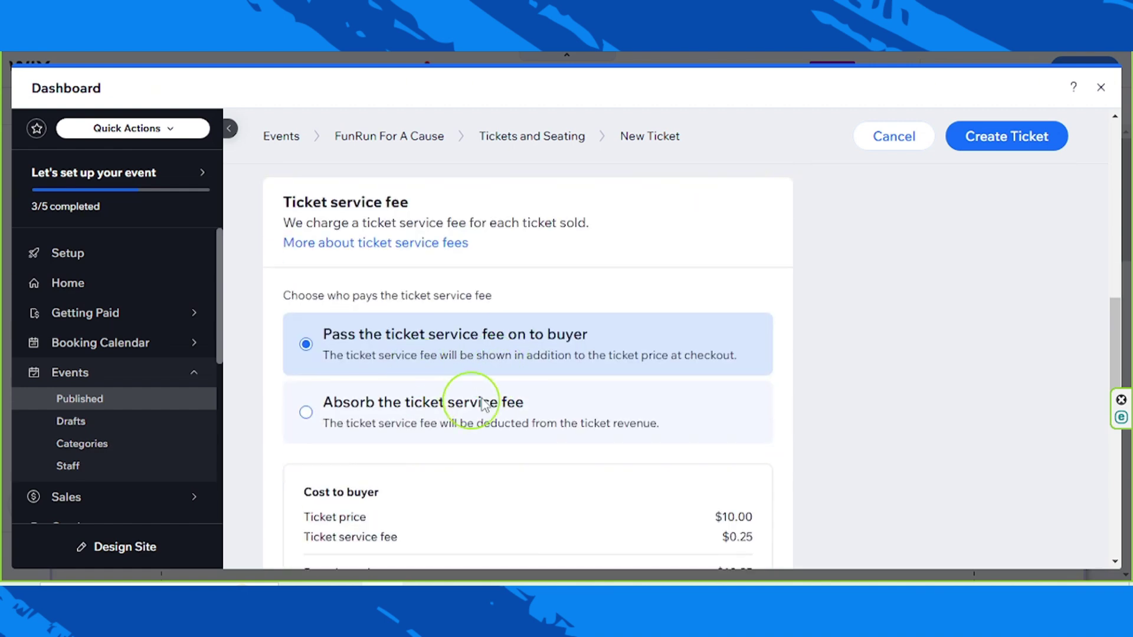
{"action": "scroll", "coordinate": [508, 444], "scroll_direction": "down", "scroll_amount": 3}
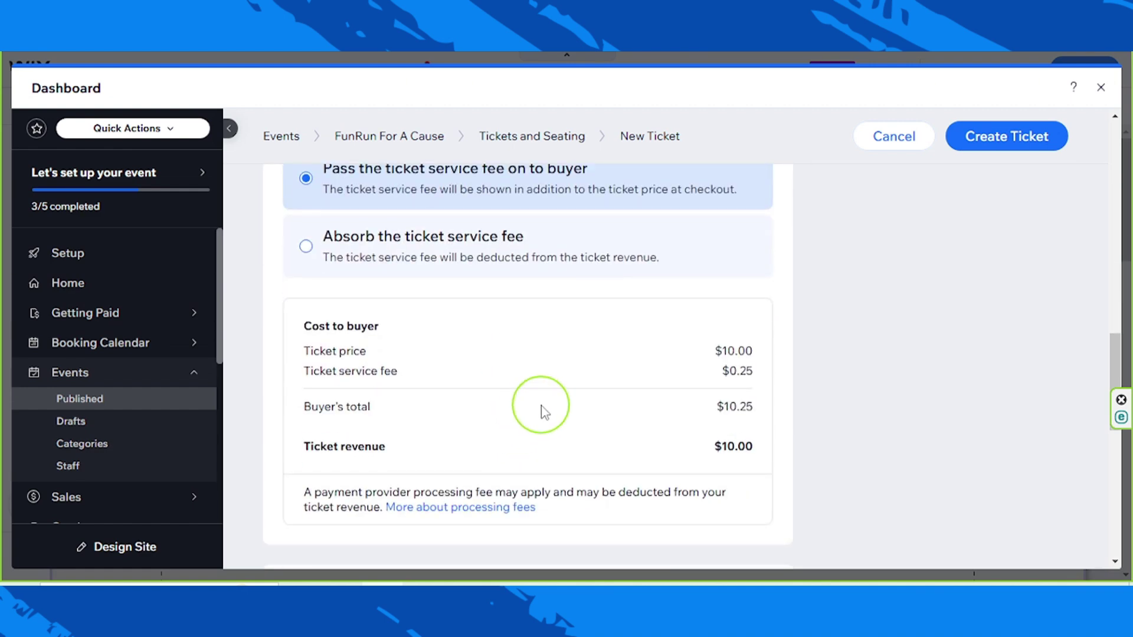
{"action": "scroll", "coordinate": [540, 408], "scroll_direction": "down", "scroll_amount": 2}
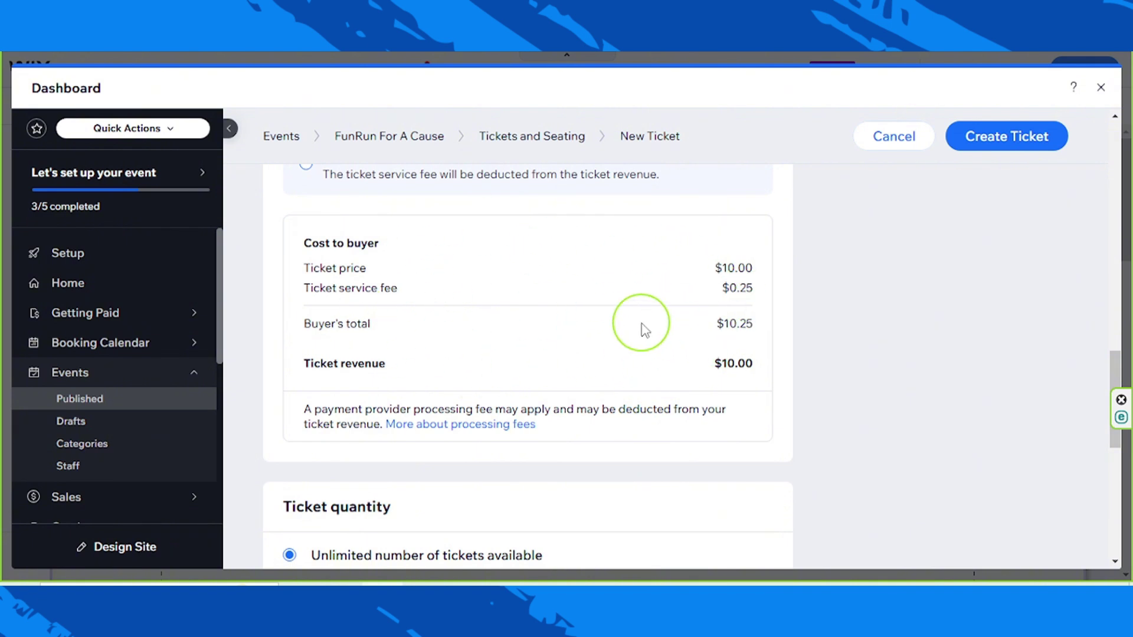
Limit the number of tickets available to 200
{"action": "scroll", "coordinate": [530, 450], "scroll_direction": "down", "scroll_amount": 4}
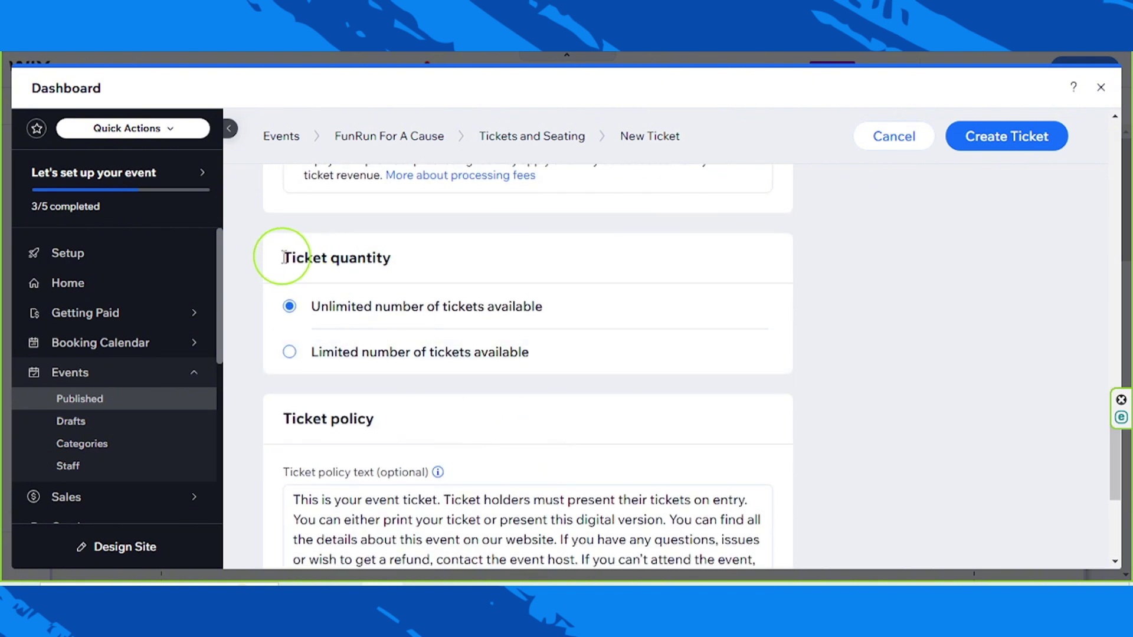
{"action": "left_click_drag", "start_coordinate": [273, 255], "coordinate": [397, 261]}
{"action": "left_click", "coordinate": [380, 316]}
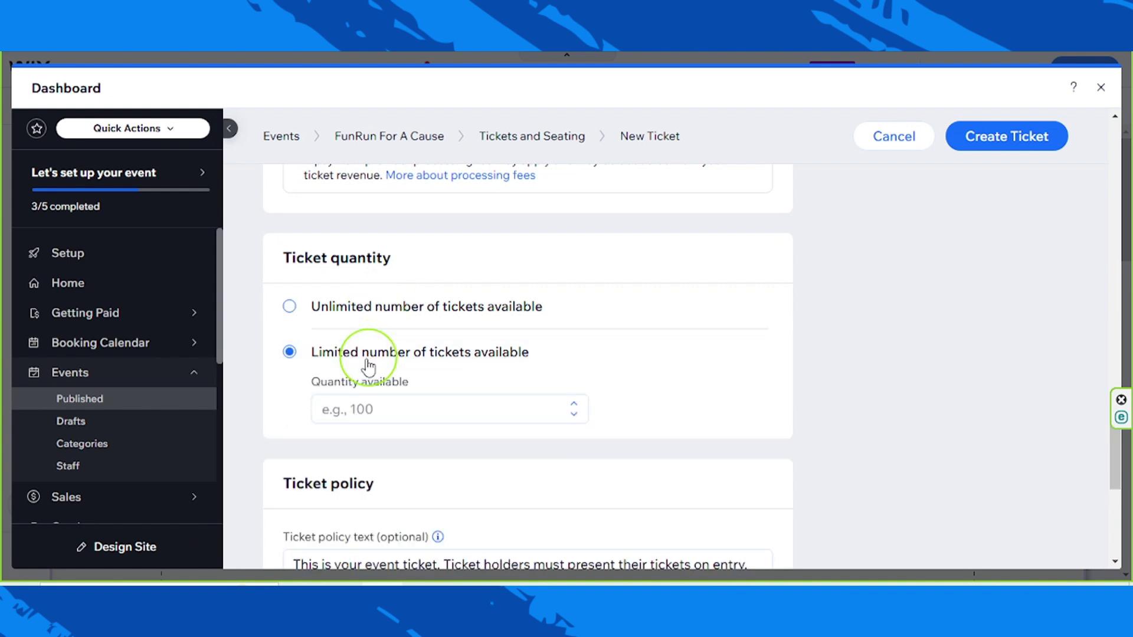
{"action": "left_click", "coordinate": [389, 407]}
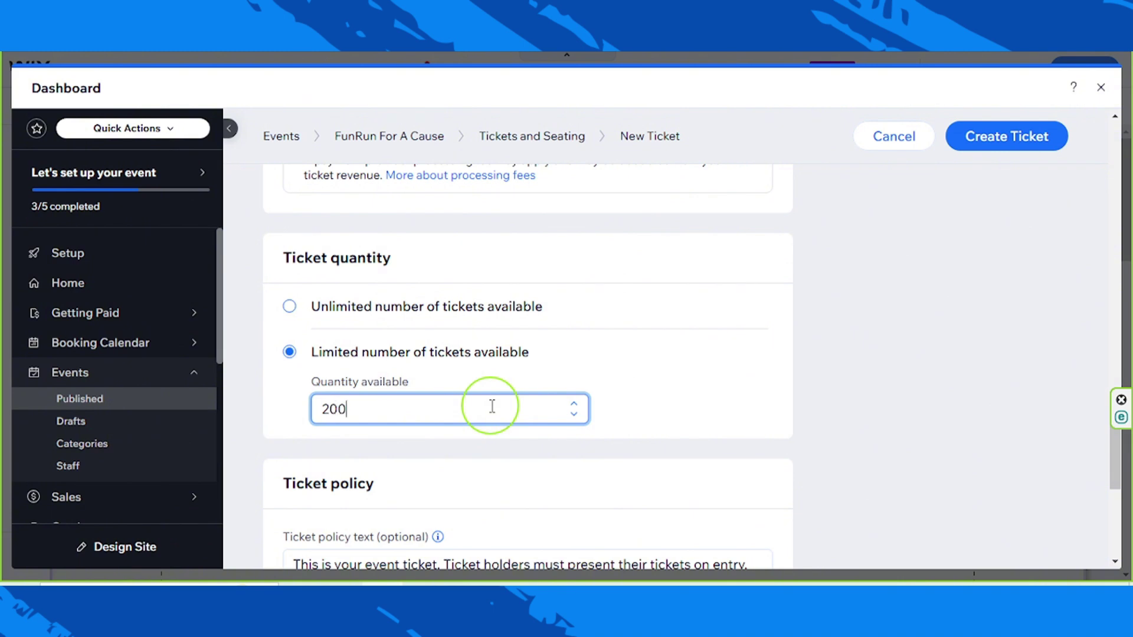
{"action": "type", "text": "200"}
{"action": "left_click", "coordinate": [645, 392]}
Read through the default ticket policy text for its entry, refund and contact terms
{"action": "scroll", "coordinate": [645, 374], "scroll_direction": "down", "scroll_amount": 4}
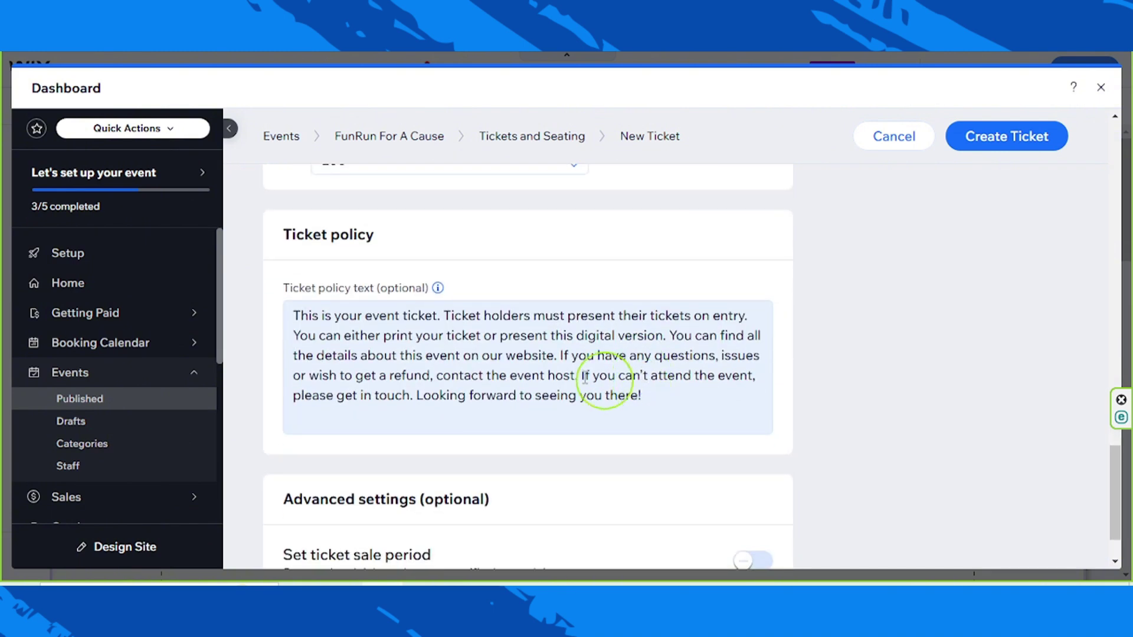
{"action": "left_click", "coordinate": [308, 317]}
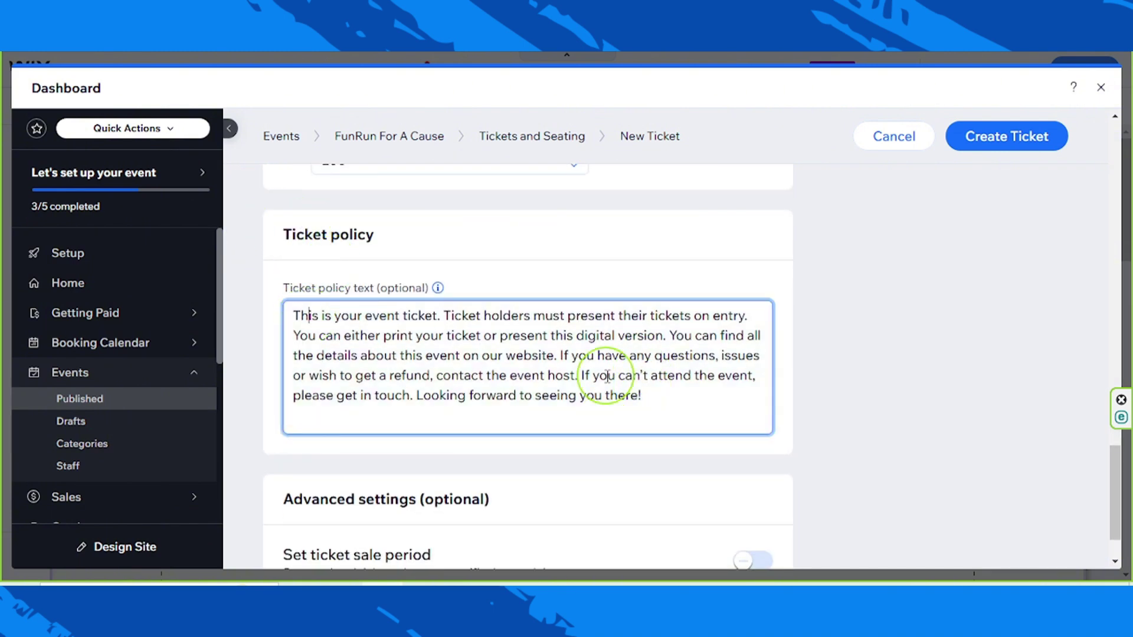
{"action": "key", "text": "ctrl+a"}
{"action": "left_click", "coordinate": [457, 355]}
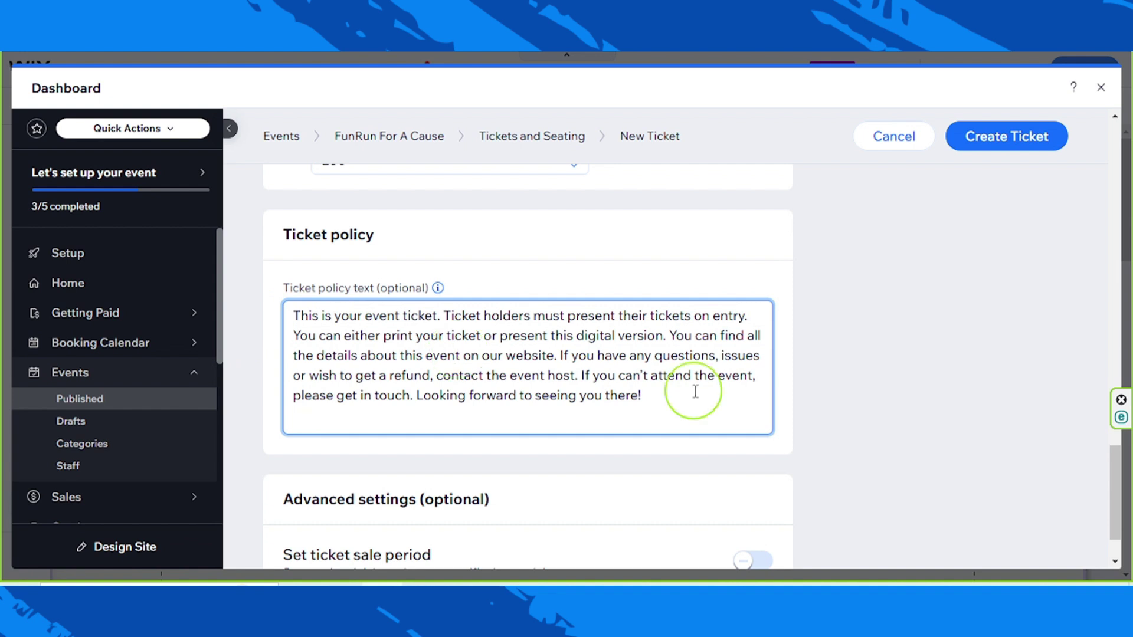
{"action": "left_click_drag", "start_coordinate": [680, 399], "coordinate": [291, 315]}
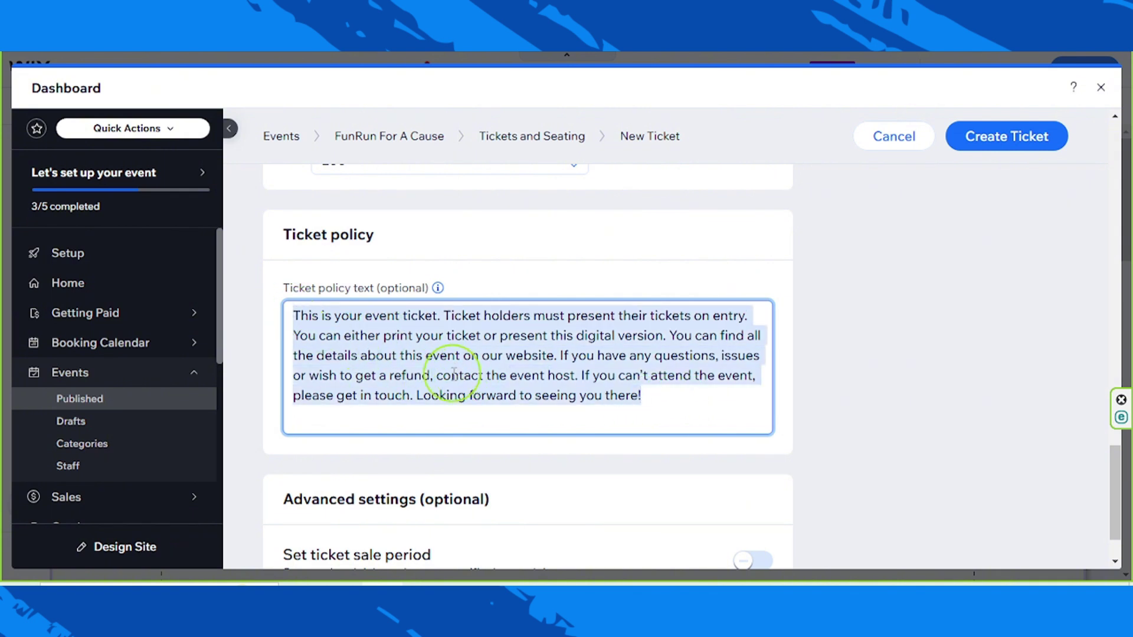
{"action": "scroll", "coordinate": [453, 371], "scroll_direction": "down", "scroll_amount": 1}
{"action": "left_click", "coordinate": [430, 325]}
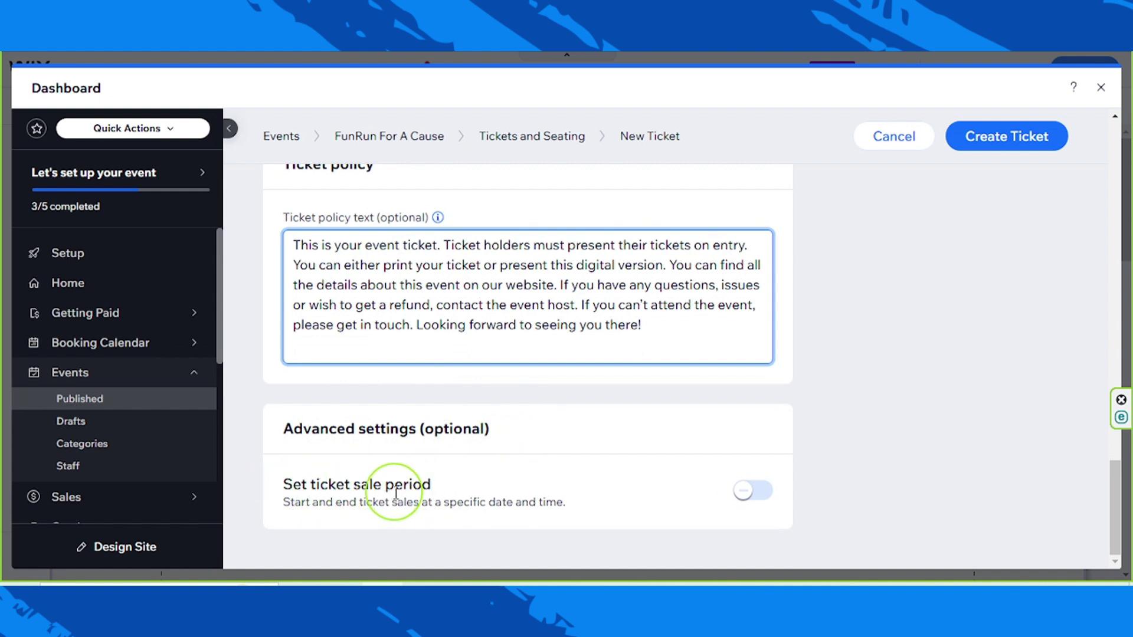
Enable a ticket sale period ending Nov 29, 2024, and hide tickets from the event details page when they are not on sale
{"action": "left_click", "coordinate": [756, 496]}
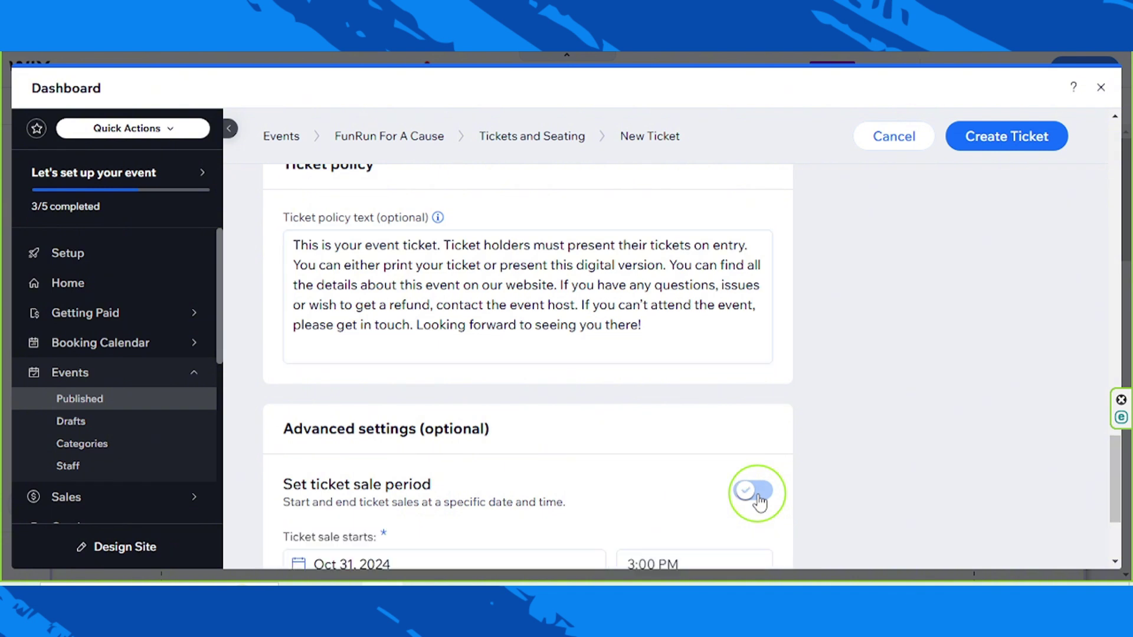
{"action": "scroll", "coordinate": [731, 495], "scroll_direction": "down", "scroll_amount": 3}
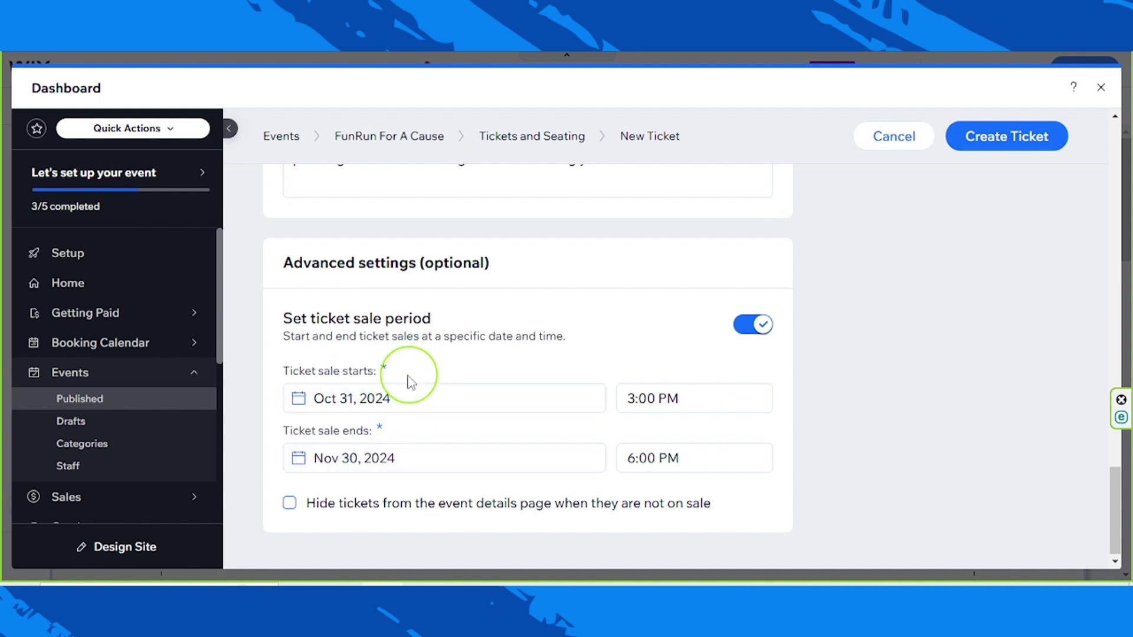
{"action": "left_click", "coordinate": [406, 460]}
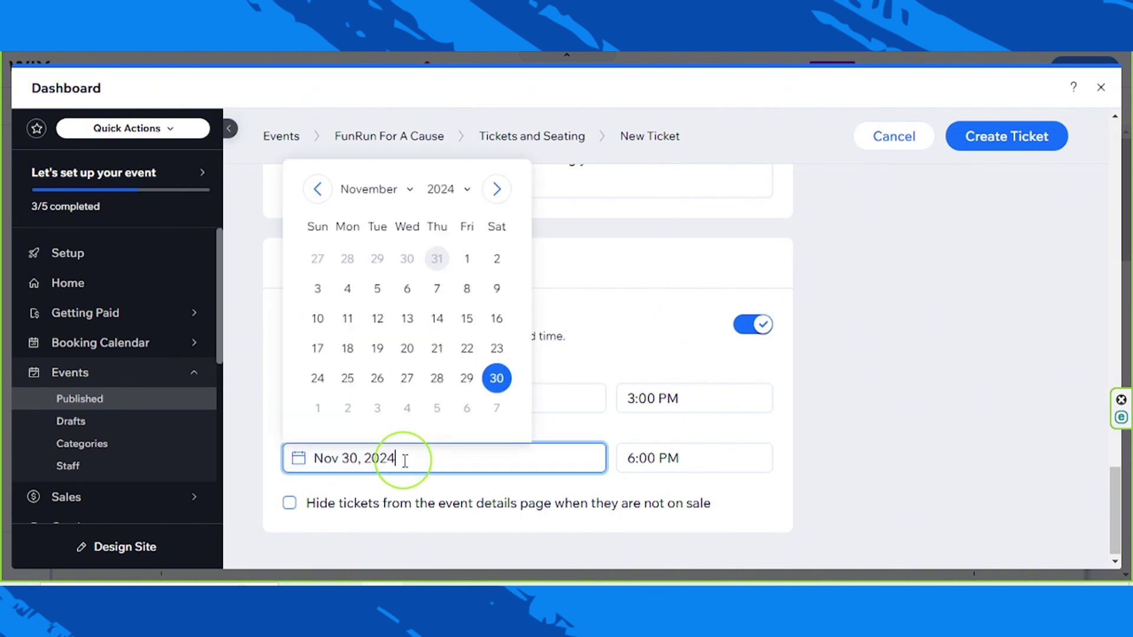
{"action": "left_click", "coordinate": [466, 378]}
{"action": "left_click", "coordinate": [848, 414]}
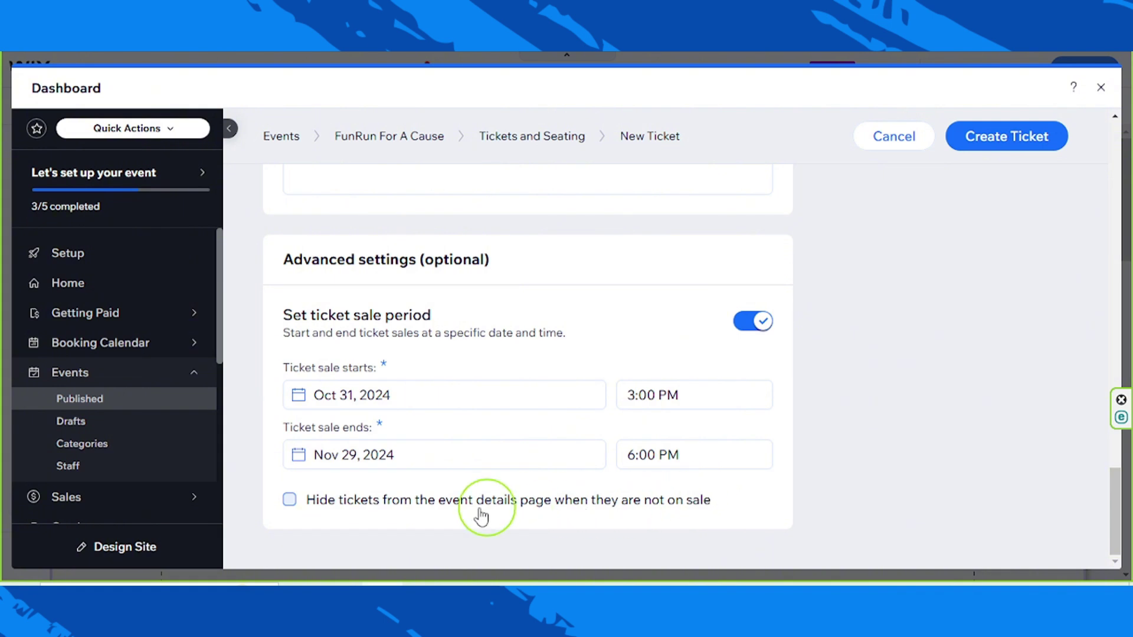
{"action": "left_click", "coordinate": [289, 500]}
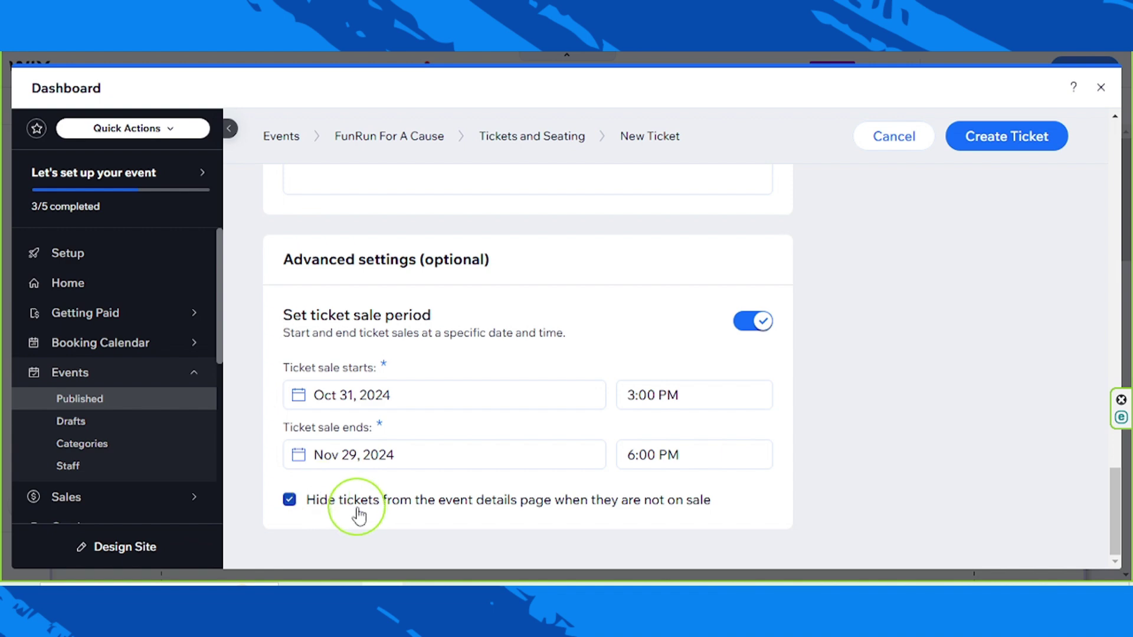
Review the ticket PDF's preview and design options on the new ticket without saving any design changes
{"action": "scroll", "coordinate": [567, 488], "scroll_direction": "up", "scroll_amount": 5}
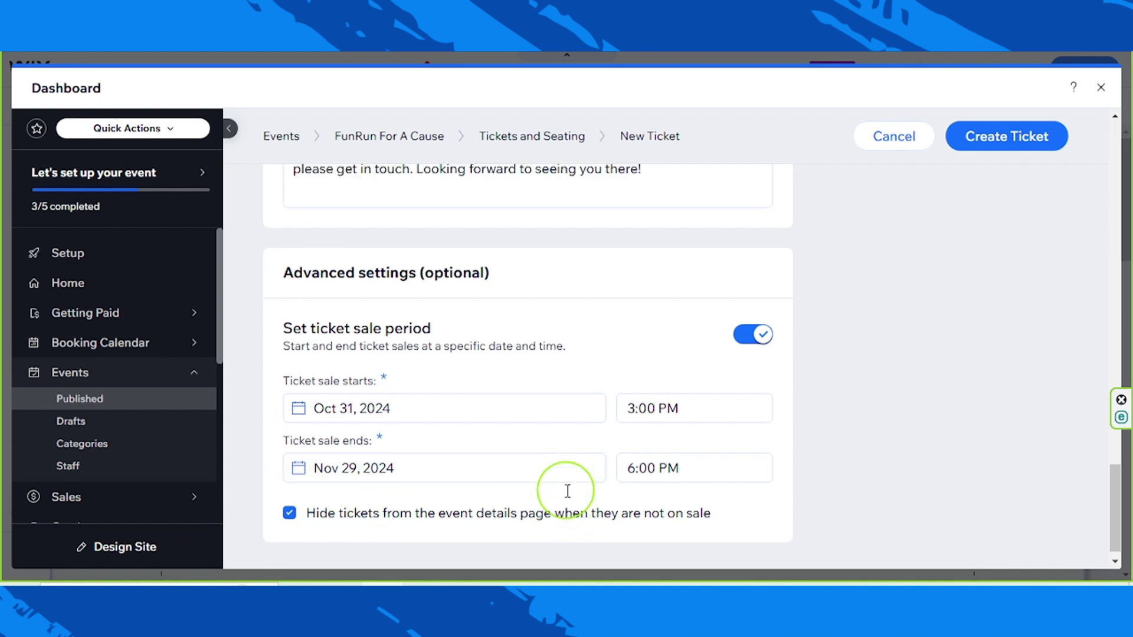
{"action": "scroll", "coordinate": [566, 490], "scroll_direction": "up", "scroll_amount": 20}
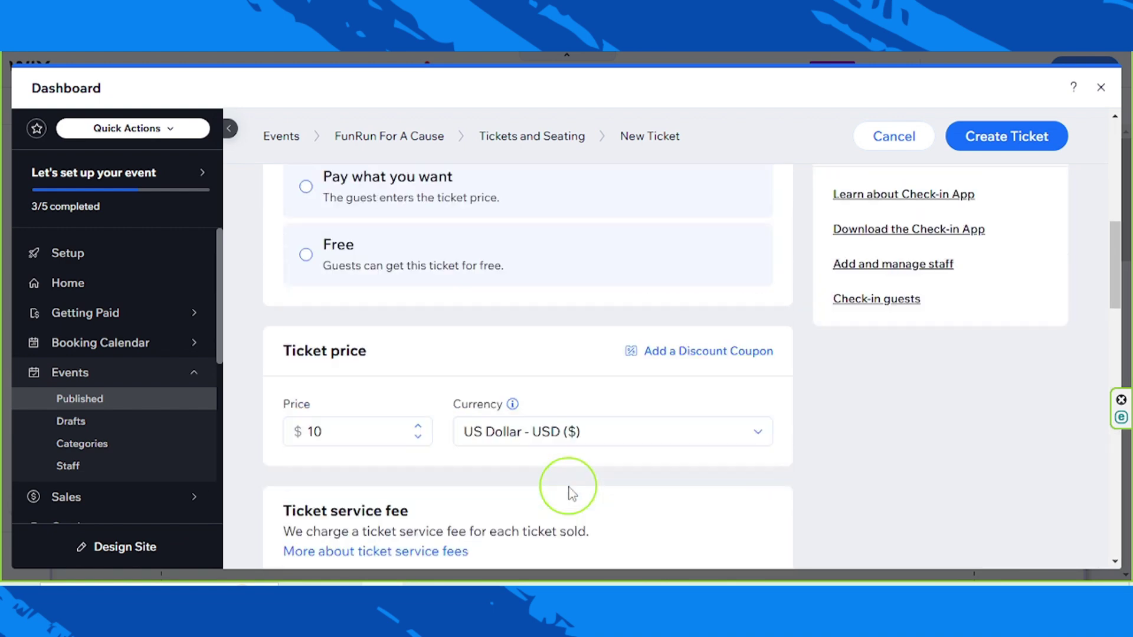
{"action": "scroll", "coordinate": [570, 489], "scroll_direction": "up", "scroll_amount": 6}
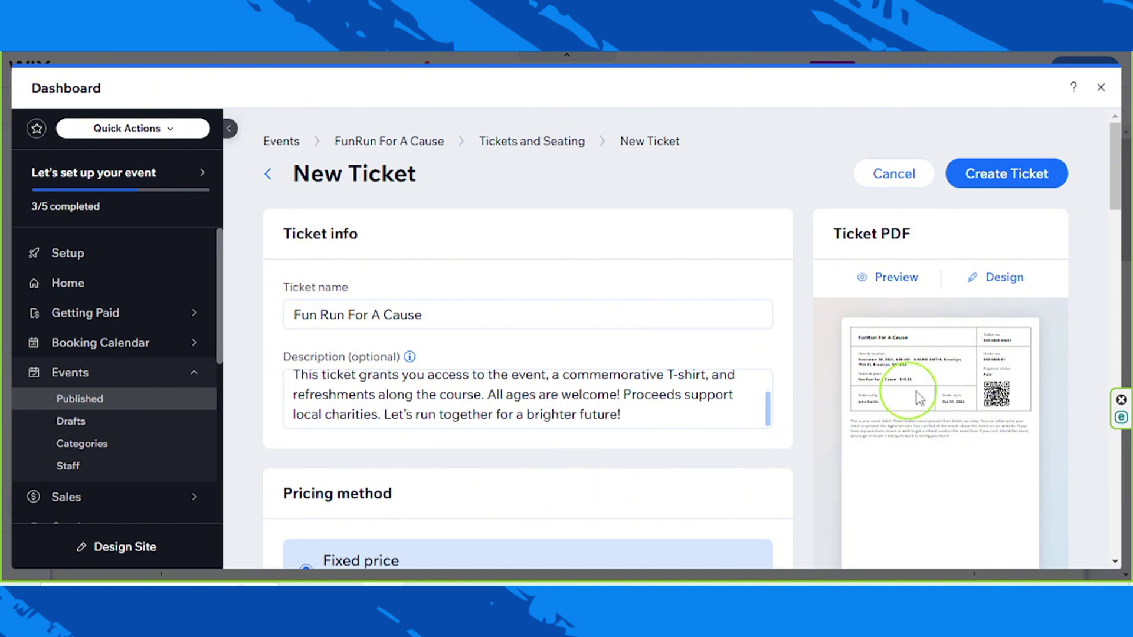
{"action": "left_click", "coordinate": [908, 278]}
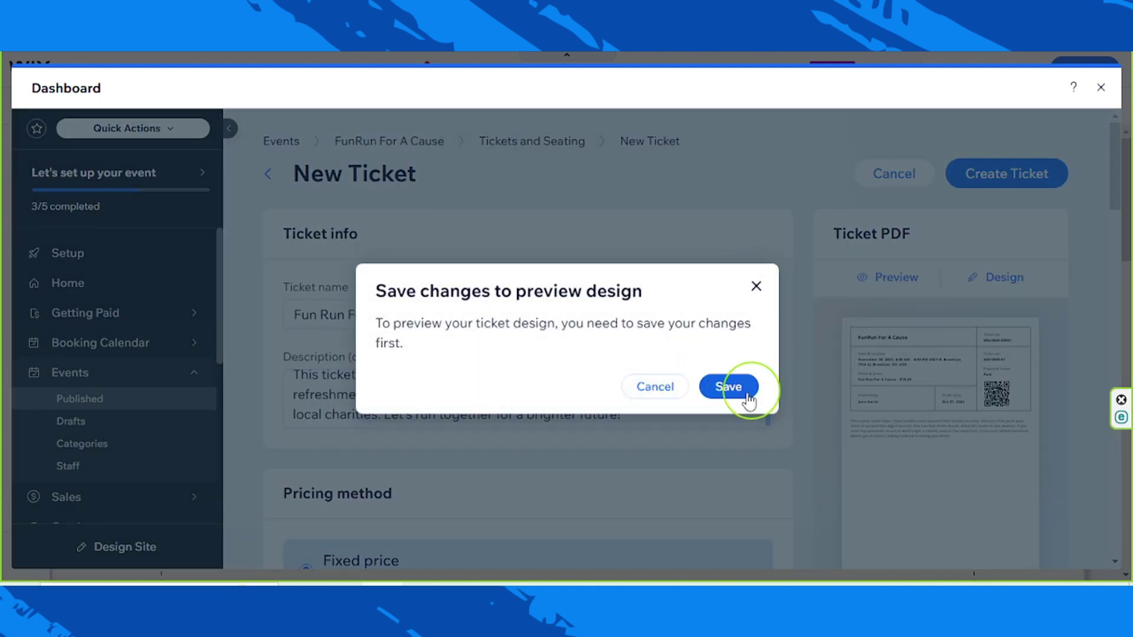
{"action": "left_click", "coordinate": [758, 290]}
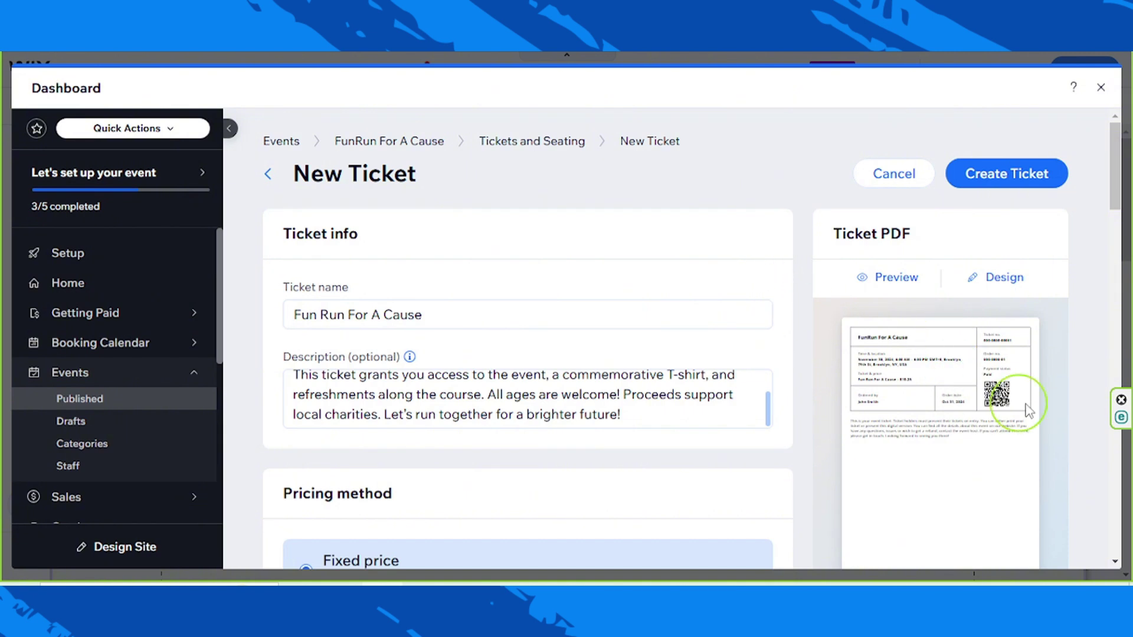
{"action": "left_click", "coordinate": [1004, 279]}
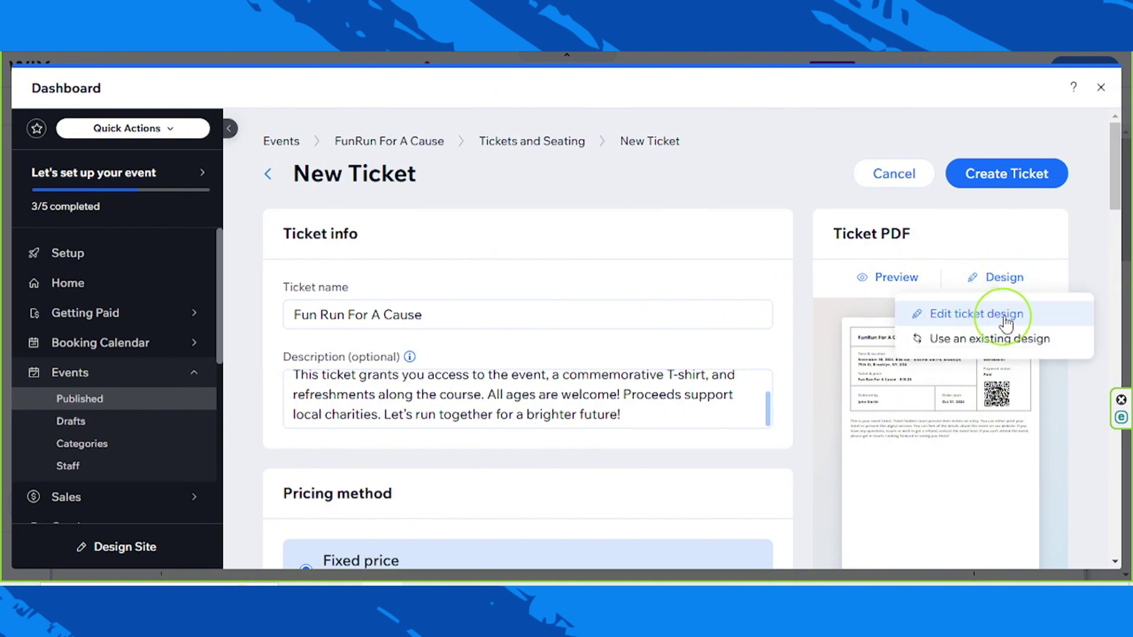
{"action": "left_click", "coordinate": [1073, 424]}
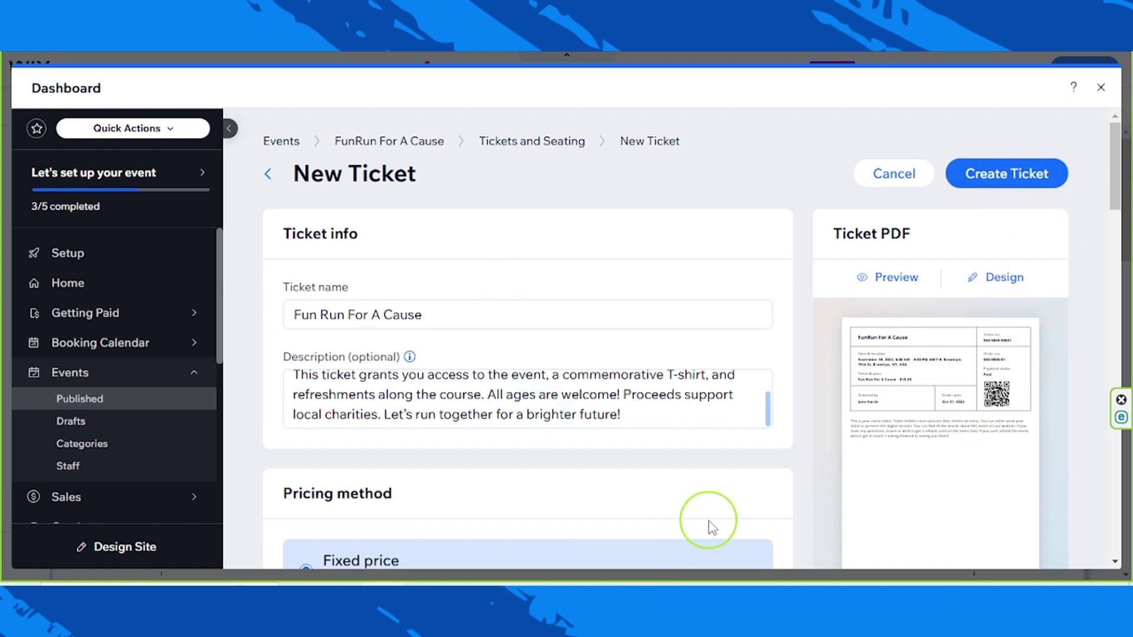
Create the "Fun Run For A Cause" ticket with the entered settings
{"action": "scroll", "coordinate": [711, 519], "scroll_direction": "down", "scroll_amount": 10}
{"action": "scroll", "coordinate": [710, 519], "scroll_direction": "up", "scroll_amount": 10}
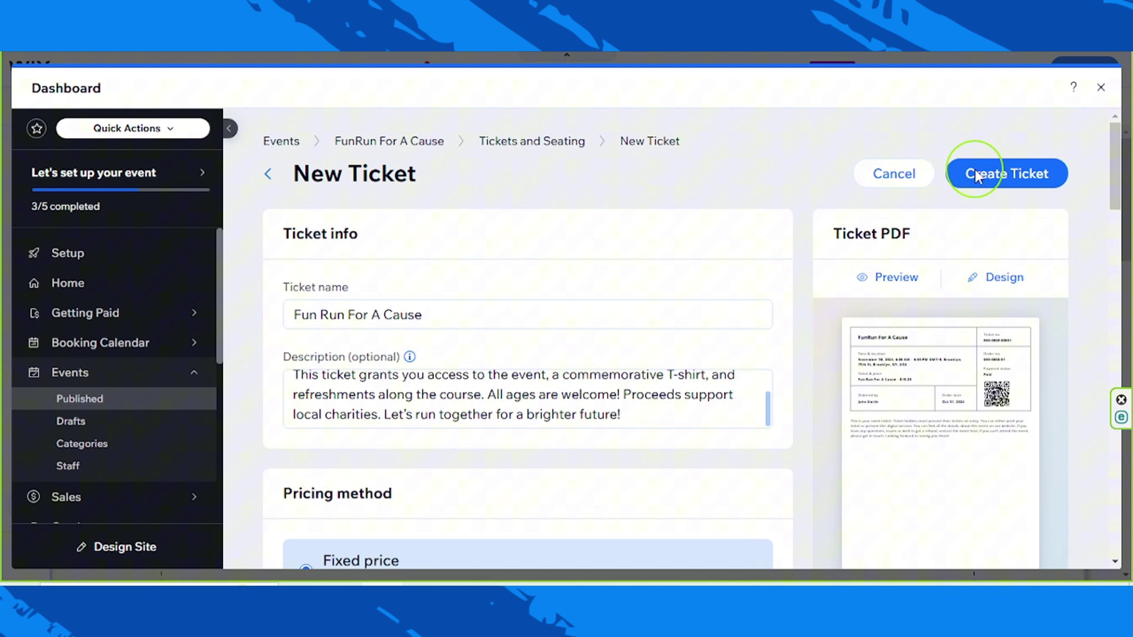
{"action": "left_click", "coordinate": [1014, 176]}
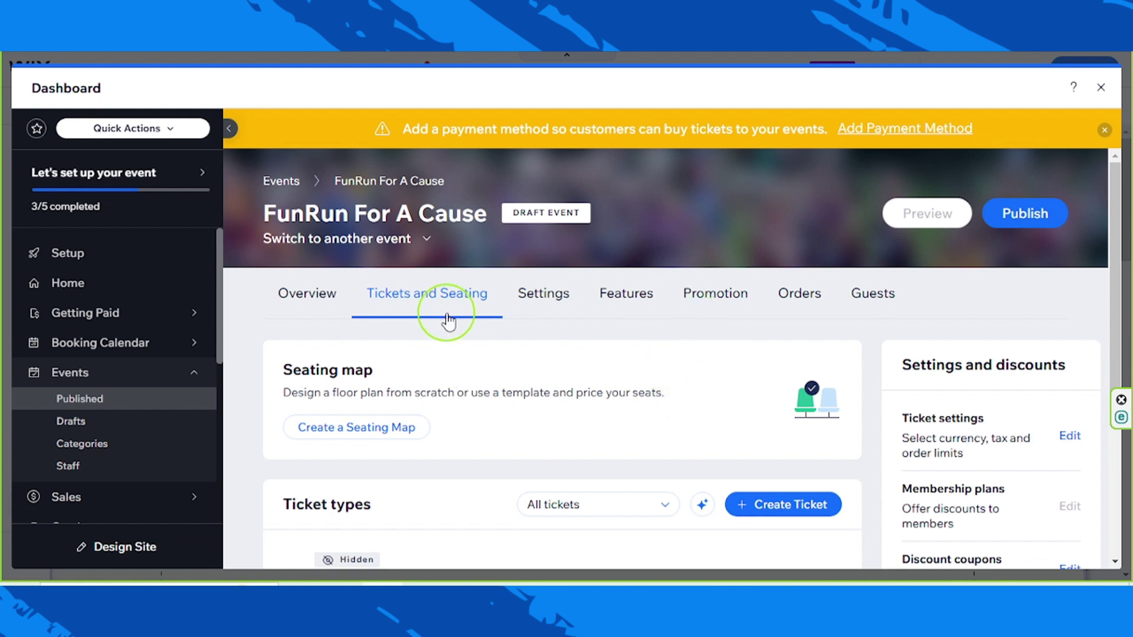
Publish the "FunRun For A Cause" event from the event drafts
{"action": "left_click", "coordinate": [98, 426]}
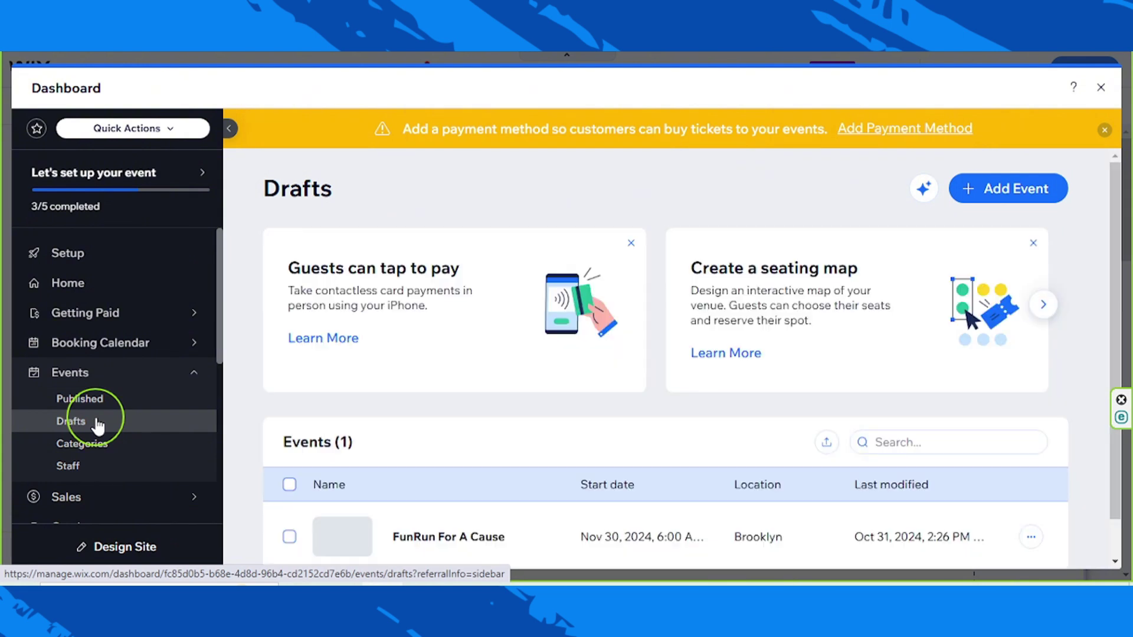
{"action": "scroll", "coordinate": [538, 381], "scroll_direction": "down", "scroll_amount": 1}
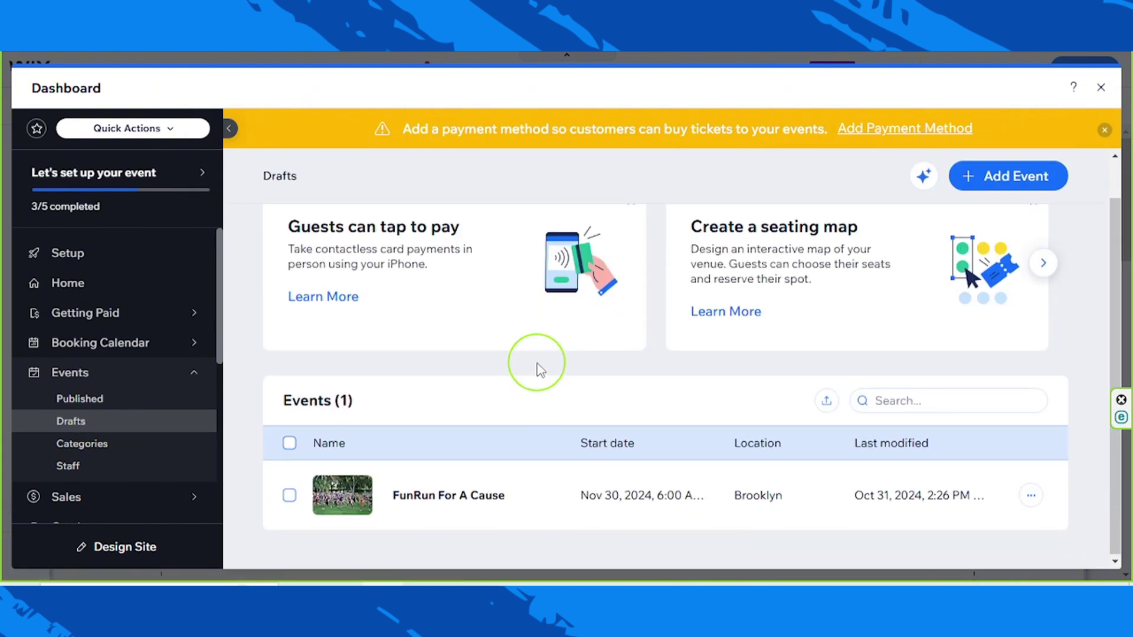
{"action": "left_click", "coordinate": [1031, 496]}
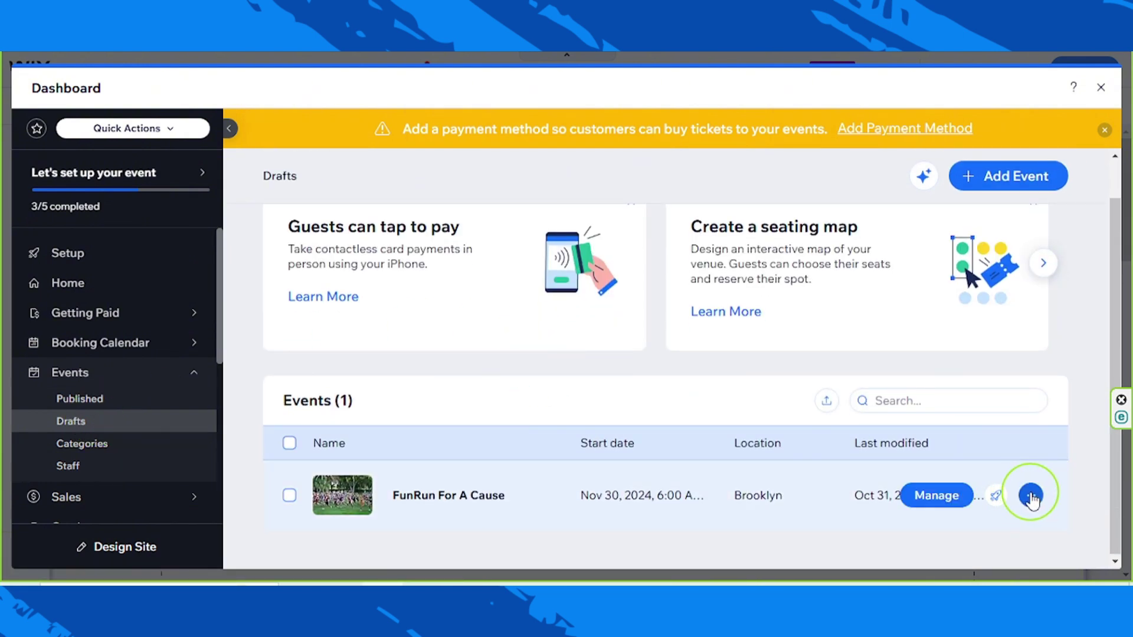
{"action": "left_click", "coordinate": [1031, 496]}
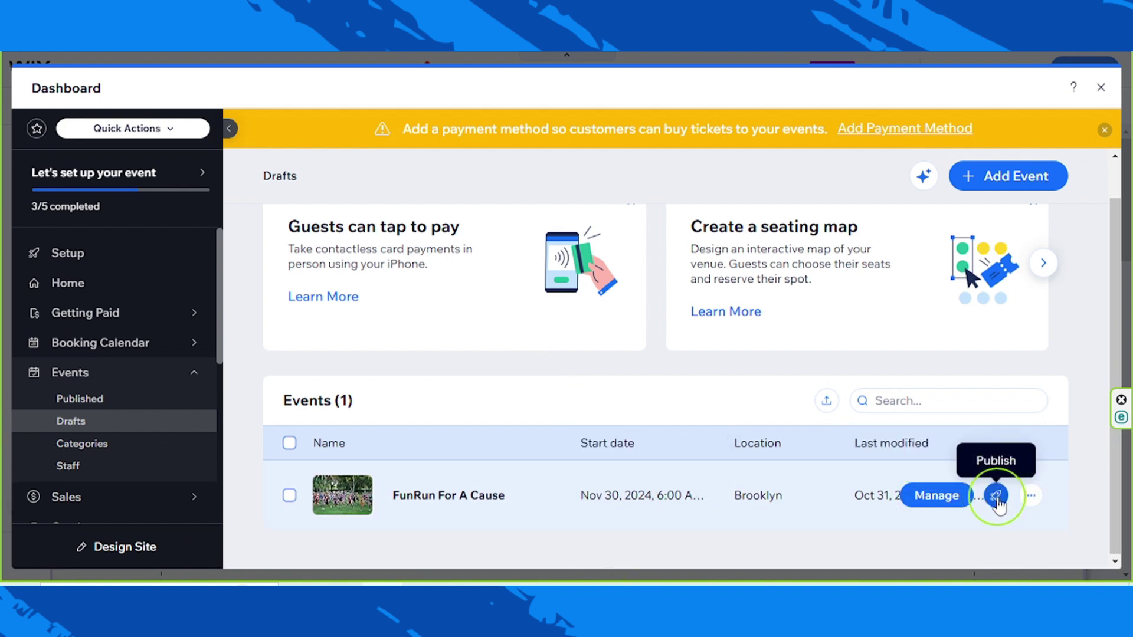
{"action": "left_click", "coordinate": [996, 497]}
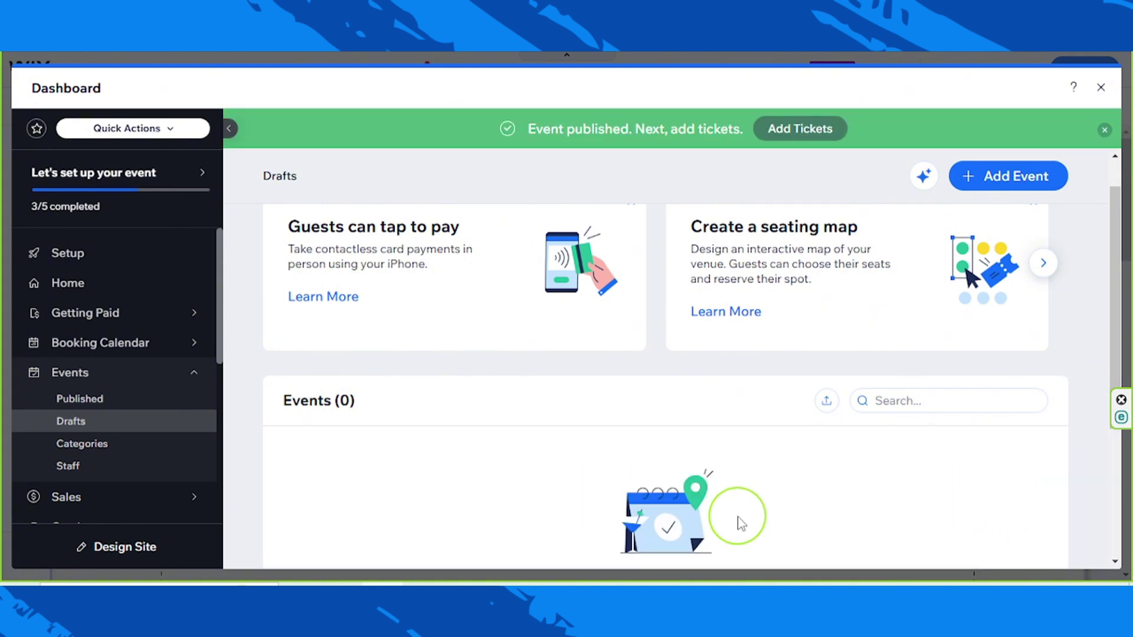
Check the drafts list and close the dashboard to return to the site editor
{"action": "scroll", "coordinate": [736, 498], "scroll_direction": "down", "scroll_amount": 3}
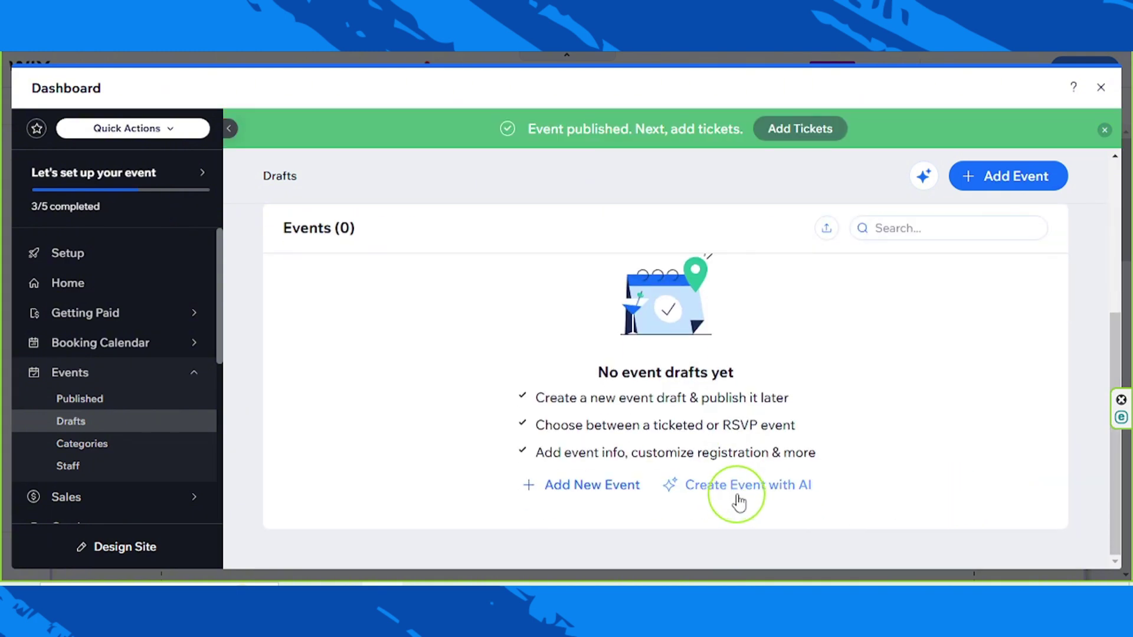
{"action": "scroll", "coordinate": [739, 501], "scroll_direction": "up", "scroll_amount": 4}
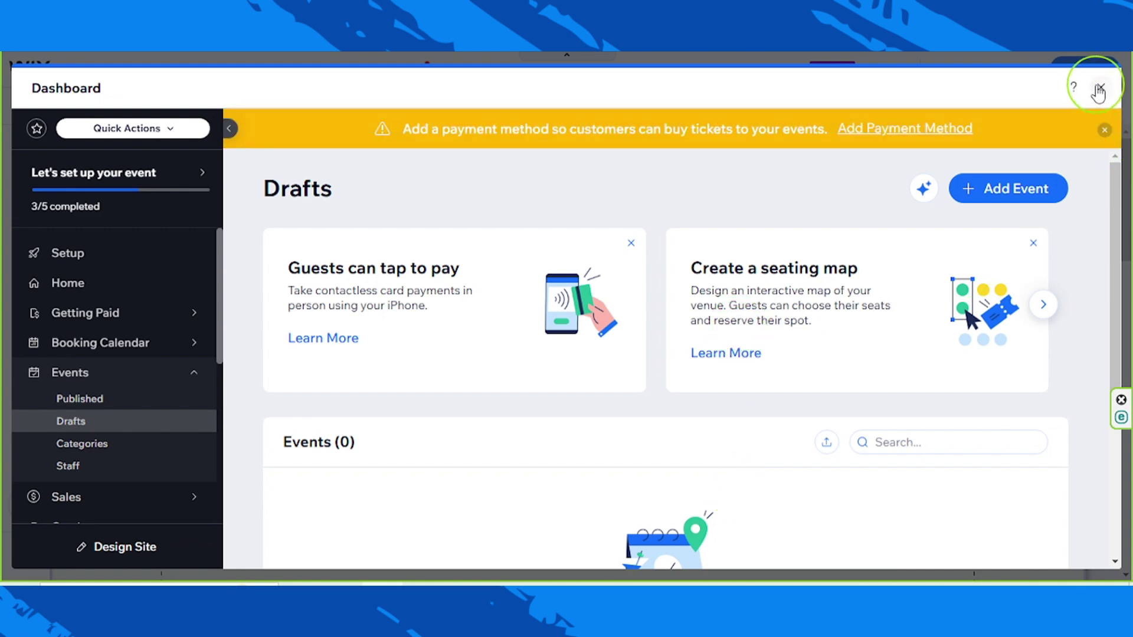
{"action": "left_click", "coordinate": [1098, 87]}
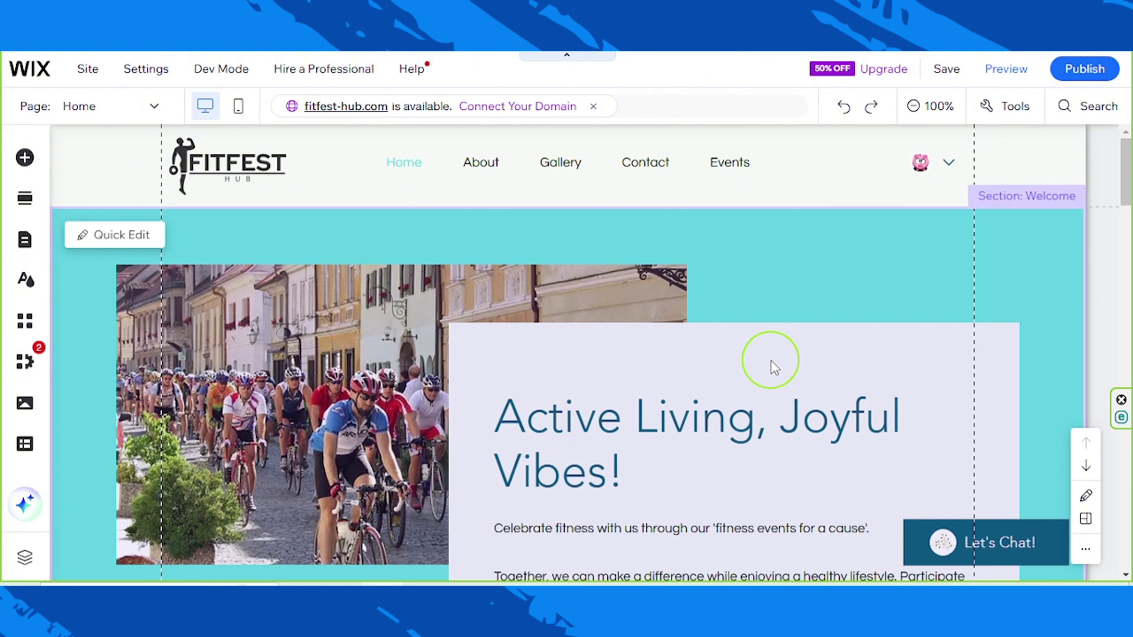